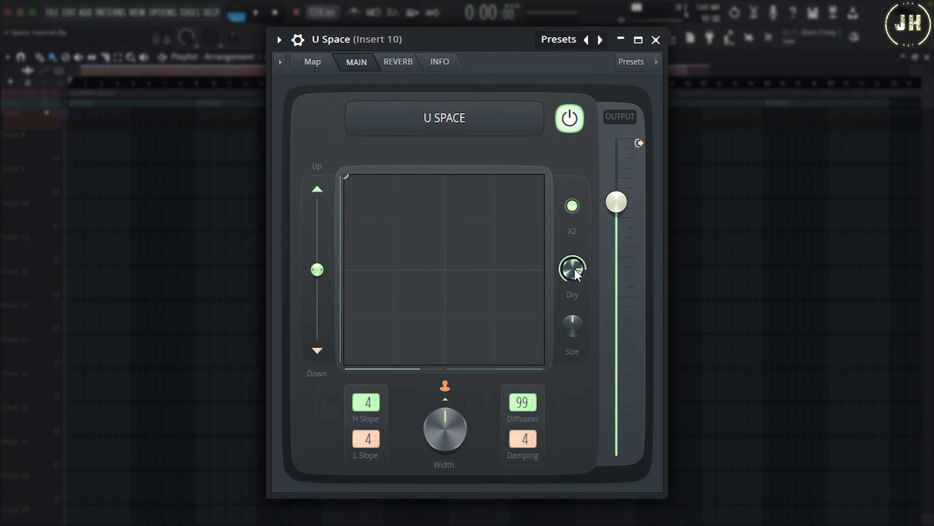
Move the source point to the centre of the U Space room grid and try the Dry, Width and output level controls
{"action": "left_click_drag", "start_coordinate": [575, 268], "coordinate": [574, 275]}
{"action": "left_click_drag", "start_coordinate": [348, 180], "coordinate": [444, 270]}
{"action": "left_click", "coordinate": [445, 272]}
{"action": "mouse_move", "coordinate": [445, 270]}
{"action": "left_mouse_down"}
{"action": "mouse_move", "coordinate": [446, 178]}
{"action": "mouse_move", "coordinate": [444, 269]}
{"action": "left_mouse_up"}
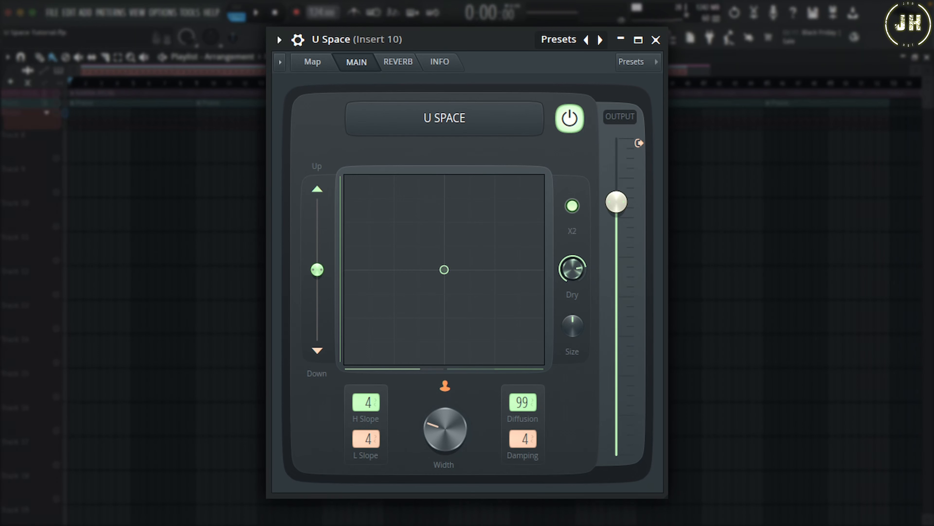
{"action": "left_click_drag", "start_coordinate": [457, 438], "coordinate": [455, 430]}
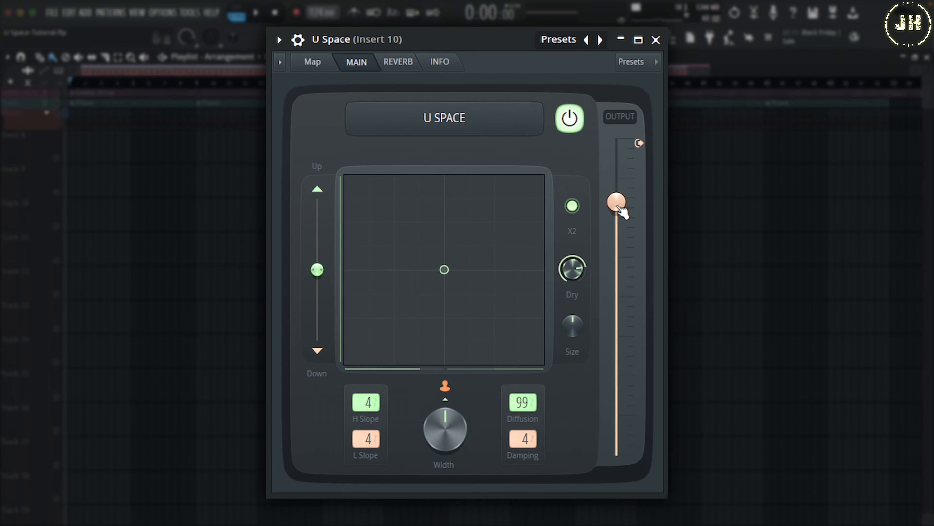
{"action": "mouse_move", "coordinate": [625, 206]}
{"action": "left_mouse_down"}
{"action": "mouse_move", "coordinate": [626, 345]}
{"action": "mouse_move", "coordinate": [616, 208]}
{"action": "left_mouse_up"}
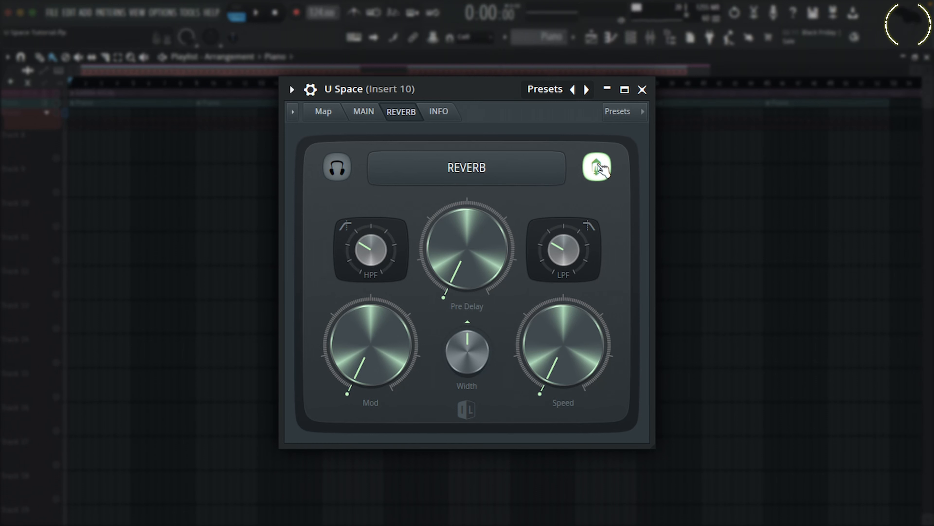
Toggle the reverb switch off and back on, and adjust the HPF and LPF filter knobs
{"action": "left_click", "coordinate": [605, 168]}
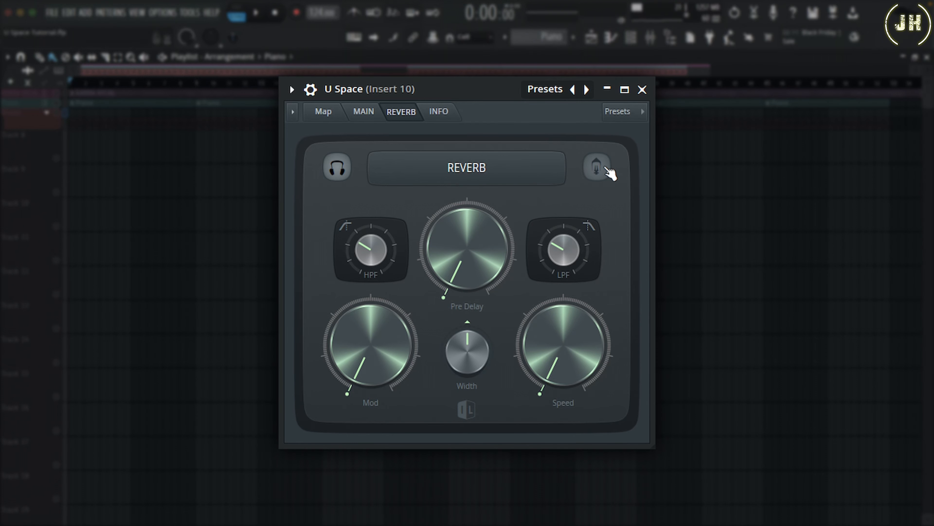
{"action": "left_click", "coordinate": [606, 169]}
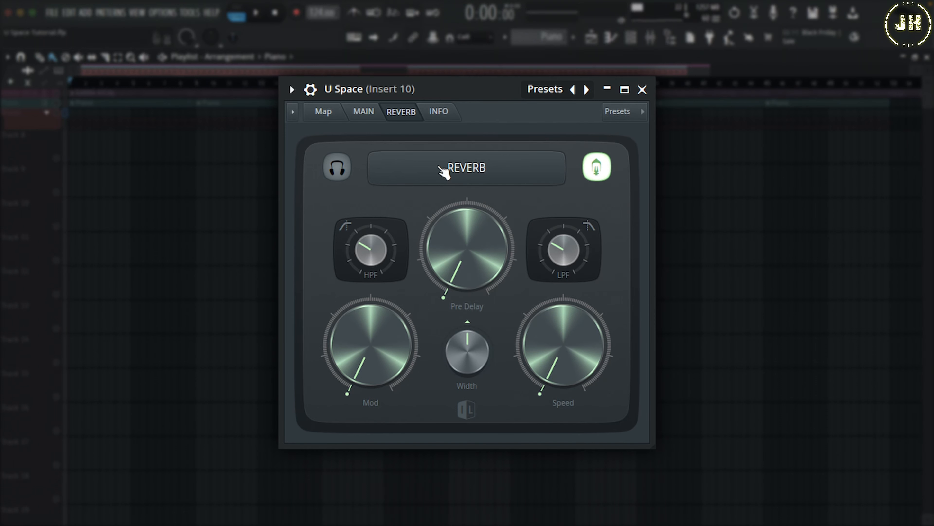
{"action": "left_click_drag", "start_coordinate": [370, 245], "coordinate": [370, 237]}
{"action": "left_click_drag", "start_coordinate": [565, 246], "coordinate": [565, 249]}
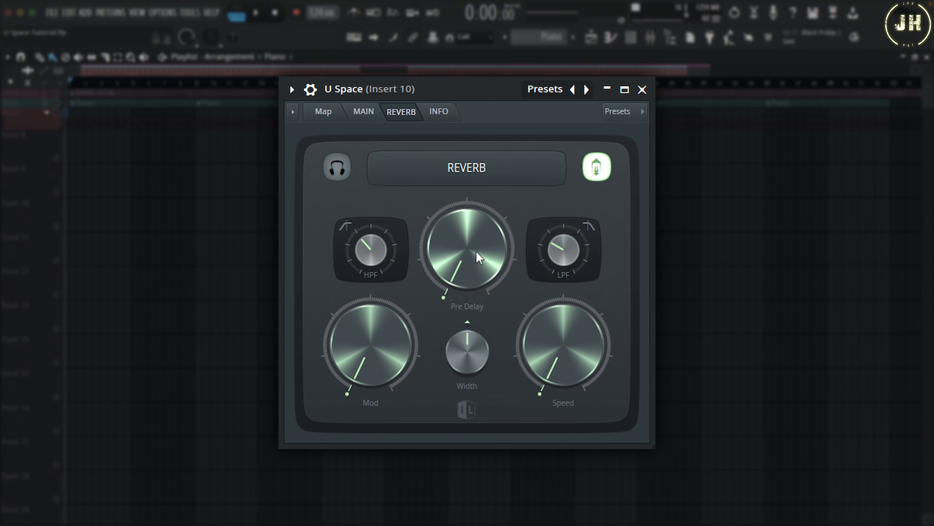
Sweep the reverb's Pre Delay, Mod, Speed and Width knobs back to their starting settings and try the headphone monitoring switch
{"action": "left_click_drag", "start_coordinate": [474, 242], "coordinate": [474, 230]}
{"action": "mouse_move", "coordinate": [355, 354]}
{"action": "left_mouse_down"}
{"action": "mouse_move", "coordinate": [355, 340]}
{"action": "mouse_move", "coordinate": [355, 353]}
{"action": "left_mouse_up"}
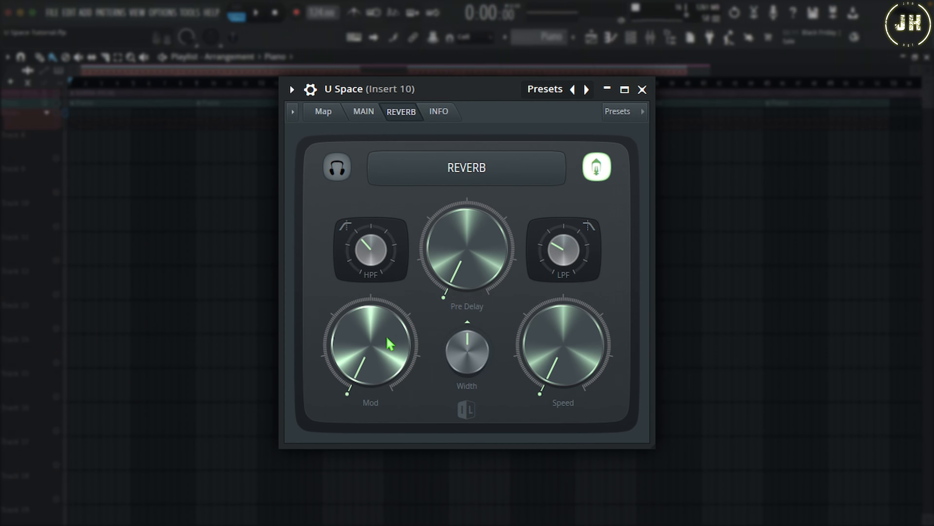
{"action": "mouse_move", "coordinate": [566, 364]}
{"action": "left_mouse_down"}
{"action": "mouse_move", "coordinate": [567, 352]}
{"action": "mouse_move", "coordinate": [566, 368]}
{"action": "left_mouse_up"}
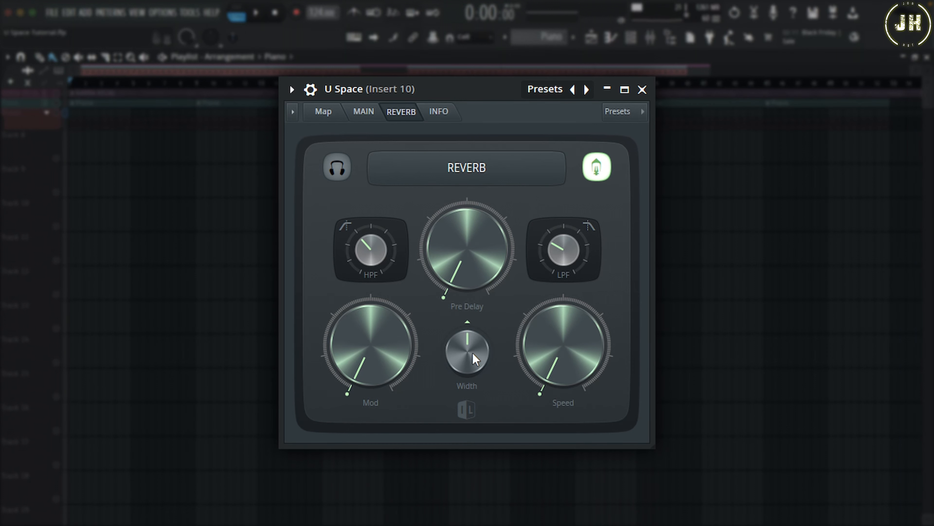
{"action": "left_click_drag", "start_coordinate": [473, 355], "coordinate": [473, 339]}
{"action": "right_click", "coordinate": [476, 363]}
{"action": "left_click", "coordinate": [506, 368]}
{"action": "left_click", "coordinate": [338, 167]}
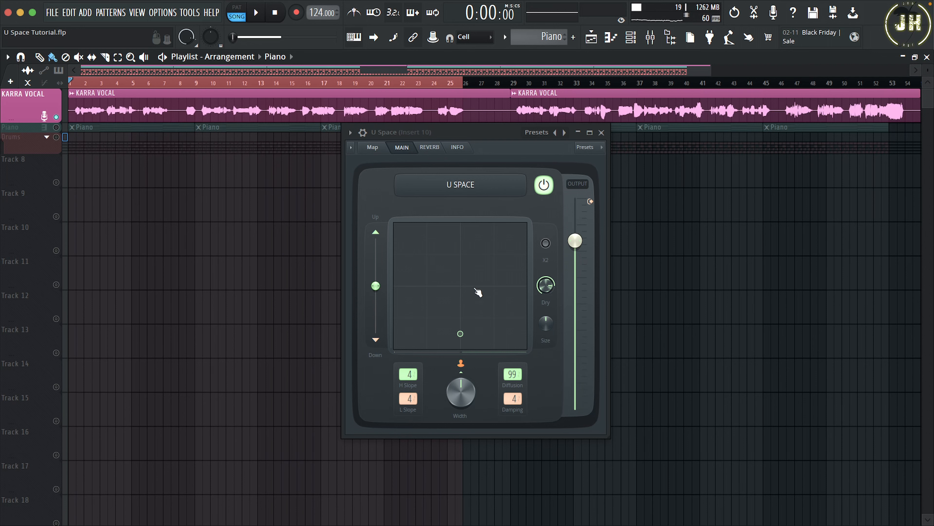
Play the vocal, move its source point to the room's right wall and adjust the wall segment at the lower right
{"action": "key", "text": "space"}
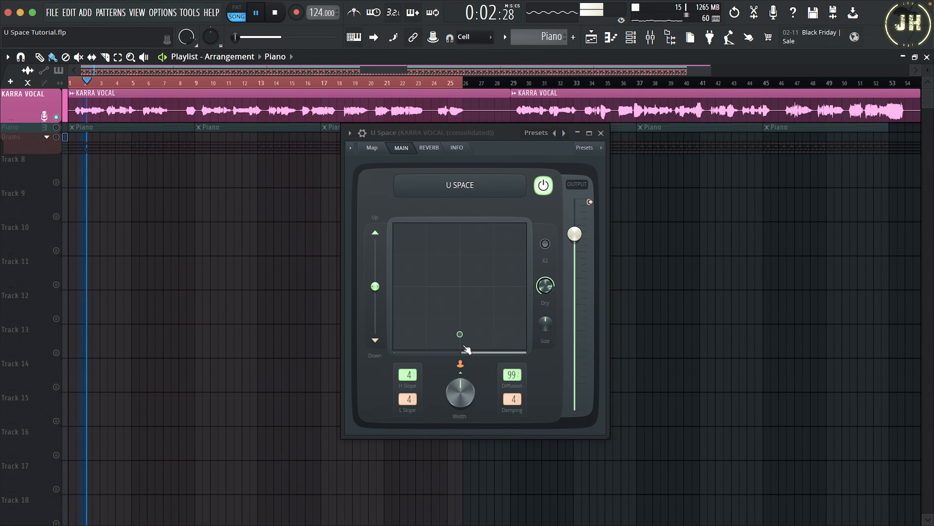
{"action": "mouse_move", "coordinate": [461, 334]}
{"action": "left_mouse_down"}
{"action": "mouse_move", "coordinate": [459, 292]}
{"action": "mouse_move", "coordinate": [396, 288]}
{"action": "mouse_move", "coordinate": [526, 292]}
{"action": "left_mouse_up"}
{"action": "left_click_drag", "start_coordinate": [522, 352], "coordinate": [493, 352]}
Move the vocal's source point to the room's left wall and adjust the wall segment at the lower left
{"action": "mouse_move", "coordinate": [526, 292]}
{"action": "left_mouse_down"}
{"action": "mouse_move", "coordinate": [455, 294]}
{"action": "mouse_move", "coordinate": [518, 301]}
{"action": "mouse_move", "coordinate": [396, 296]}
{"action": "left_mouse_up"}
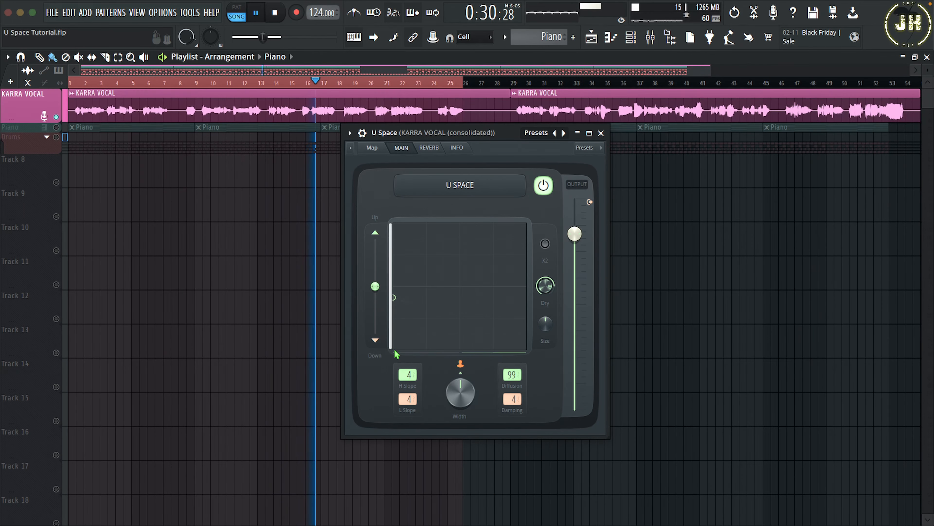
{"action": "left_click_drag", "start_coordinate": [394, 353], "coordinate": [420, 352]}
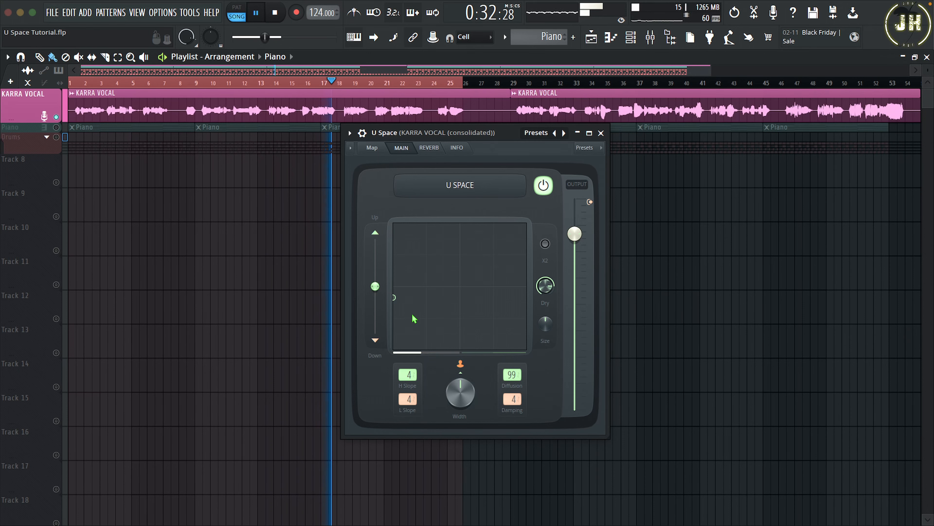
Try the source point along the upper wall and in the upper-left corner, and place it on the centre line in the upper half
{"action": "mouse_move", "coordinate": [395, 297]}
{"action": "left_mouse_down"}
{"action": "mouse_move", "coordinate": [449, 294]}
{"action": "mouse_move", "coordinate": [461, 232]}
{"action": "mouse_move", "coordinate": [482, 226]}
{"action": "left_mouse_up"}
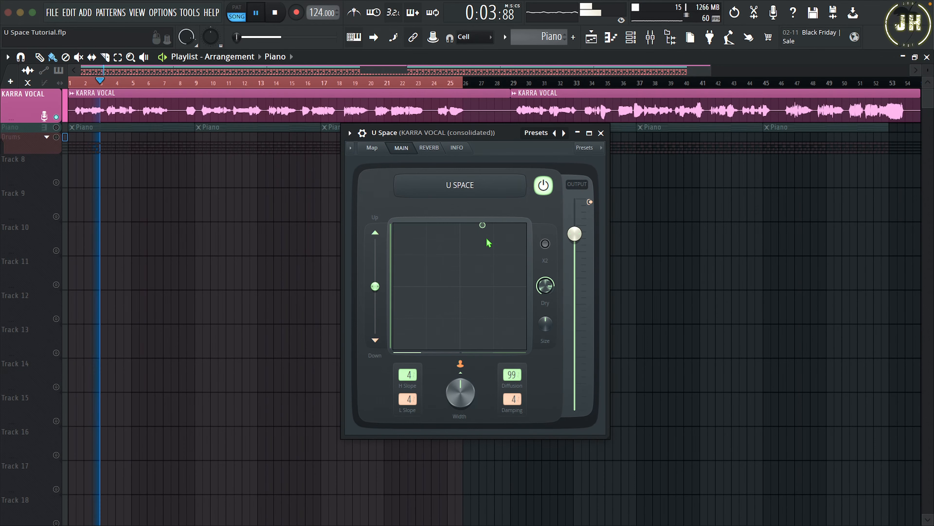
{"action": "left_click_drag", "start_coordinate": [482, 224], "coordinate": [395, 225]}
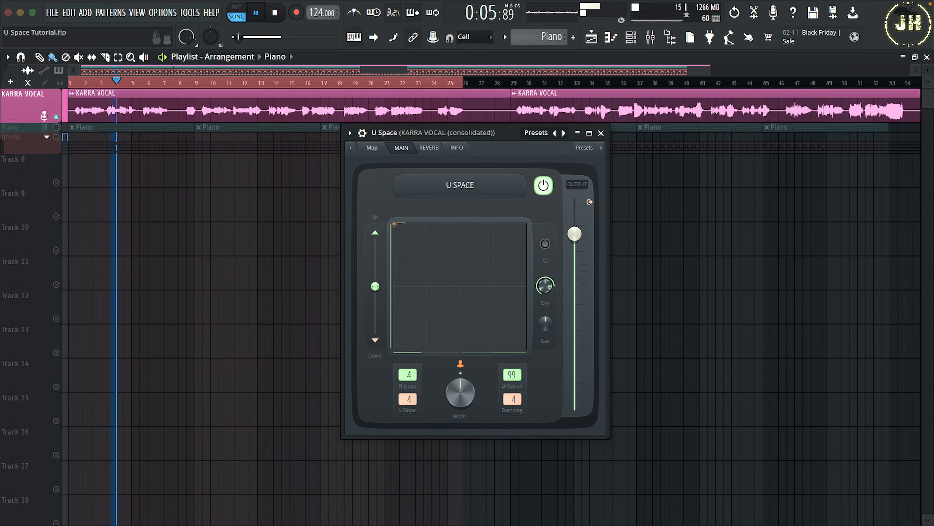
{"action": "left_click_drag", "start_coordinate": [395, 224], "coordinate": [460, 254]}
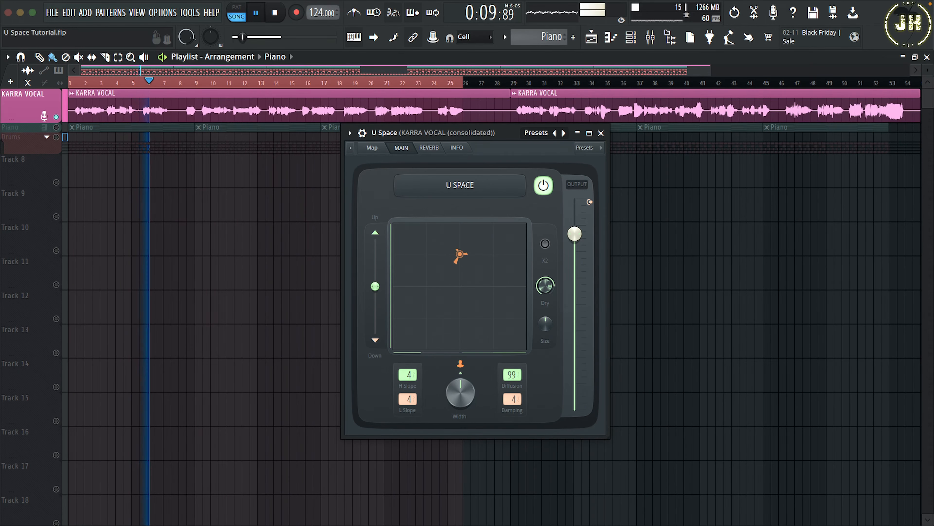
Enable X2 and set the vertical position slider close to Up with an H Slope of 5
{"action": "right_click", "coordinate": [545, 244]}
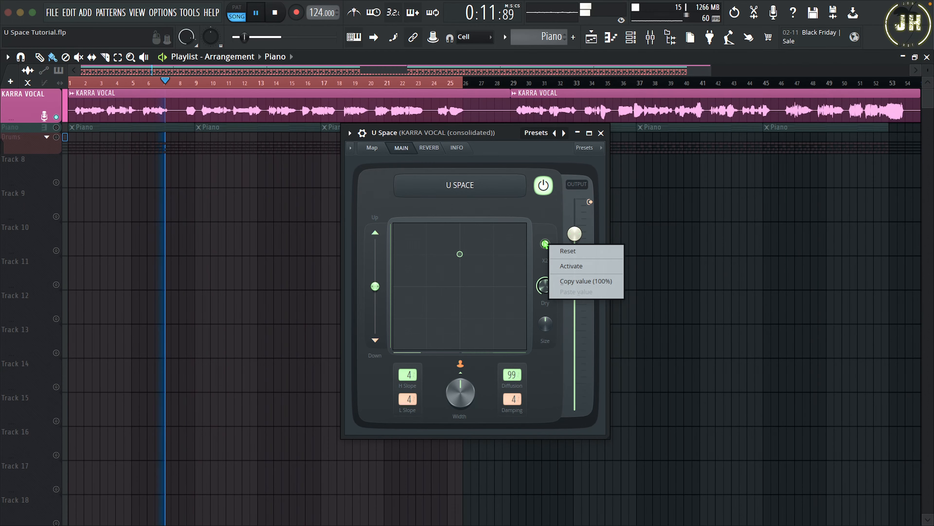
{"action": "left_click", "coordinate": [546, 244]}
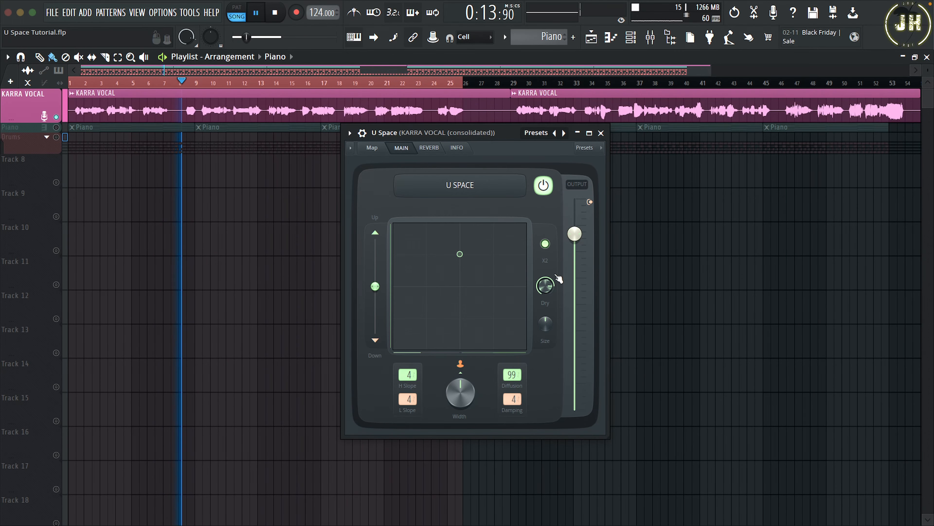
{"action": "left_click_drag", "start_coordinate": [375, 286], "coordinate": [375, 245]}
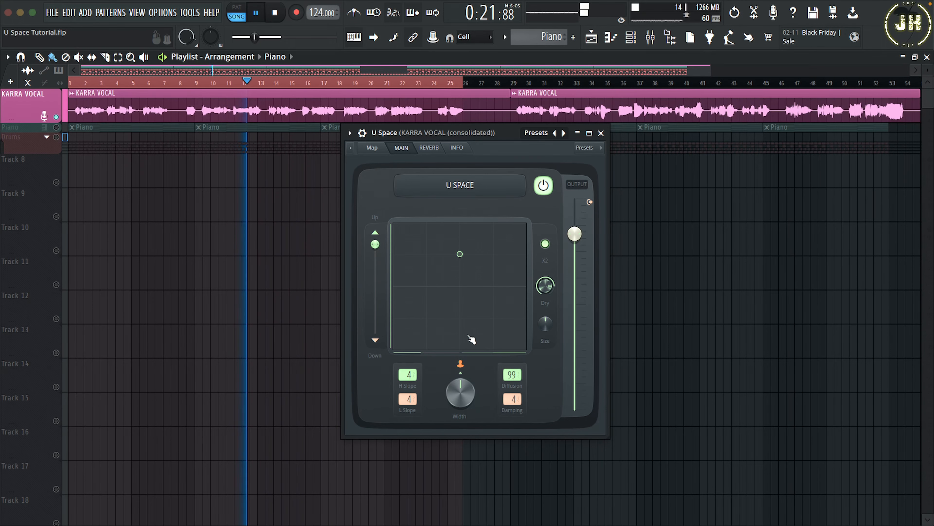
{"action": "left_click_drag", "start_coordinate": [408, 374], "coordinate": [397, 345]}
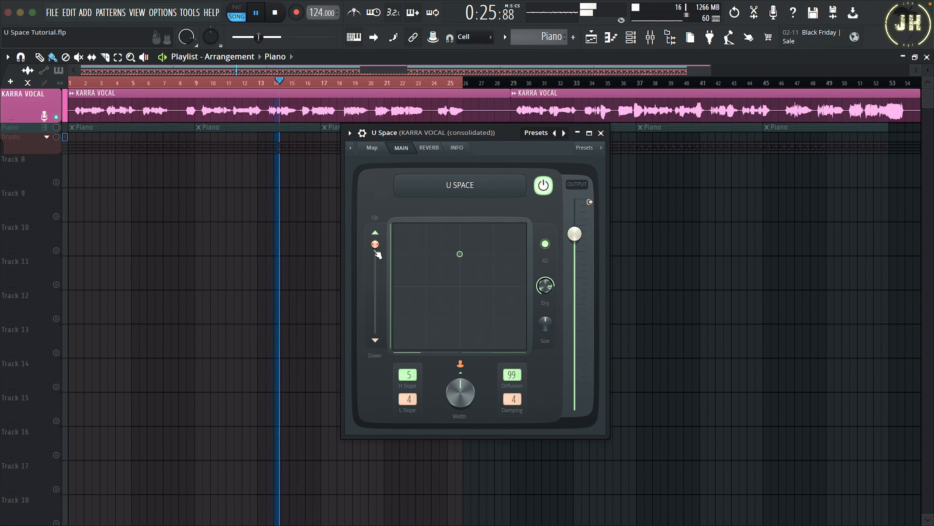
Lower the vertical position slider below its midpoint and place the source point on the centre line near the upper wall
{"action": "left_click_drag", "start_coordinate": [375, 245], "coordinate": [375, 328]}
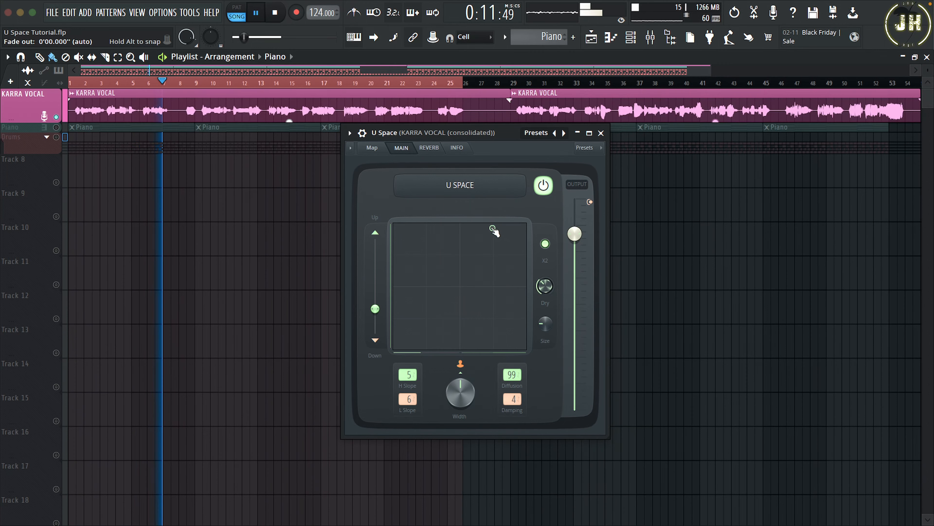
{"action": "left_click_drag", "start_coordinate": [492, 228], "coordinate": [460, 230]}
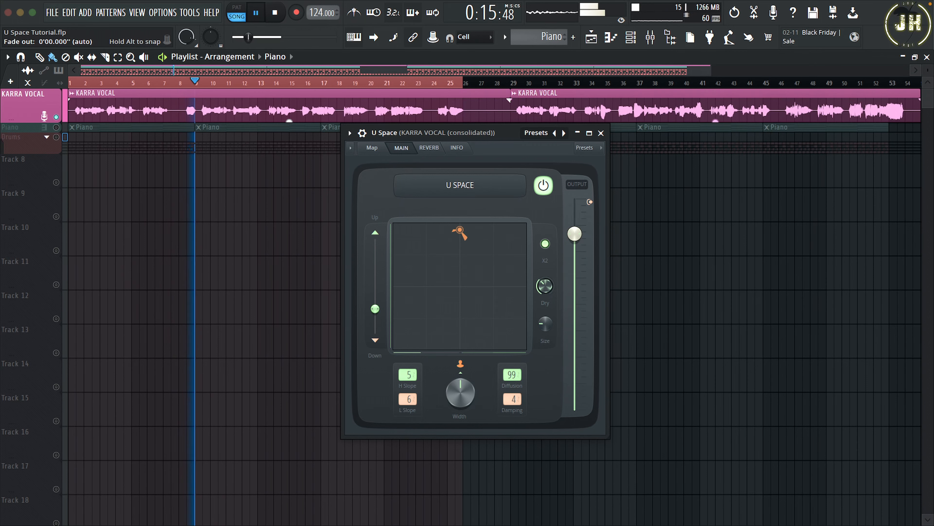
Toggle the vocal's reverb switch off and on, and raise the Mod knob slightly past midway and the Speed knob higher still
{"action": "left_click", "coordinate": [429, 148]}
{"action": "left_click", "coordinate": [554, 186]}
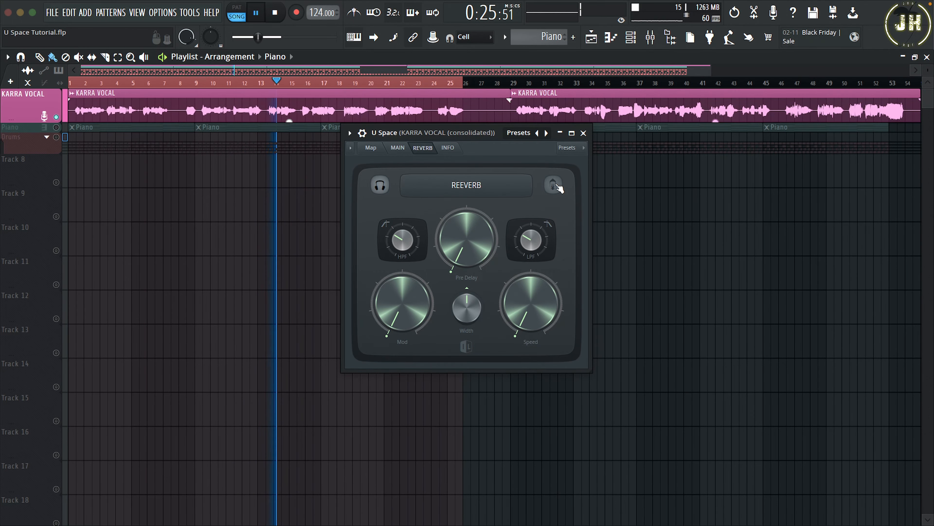
{"action": "left_click", "coordinate": [558, 187]}
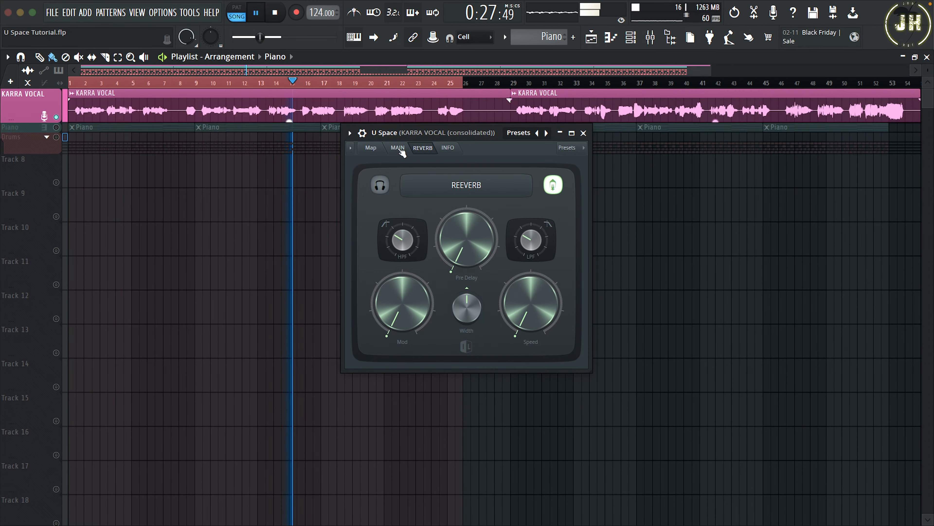
{"action": "left_click_drag", "start_coordinate": [402, 303], "coordinate": [402, 280]}
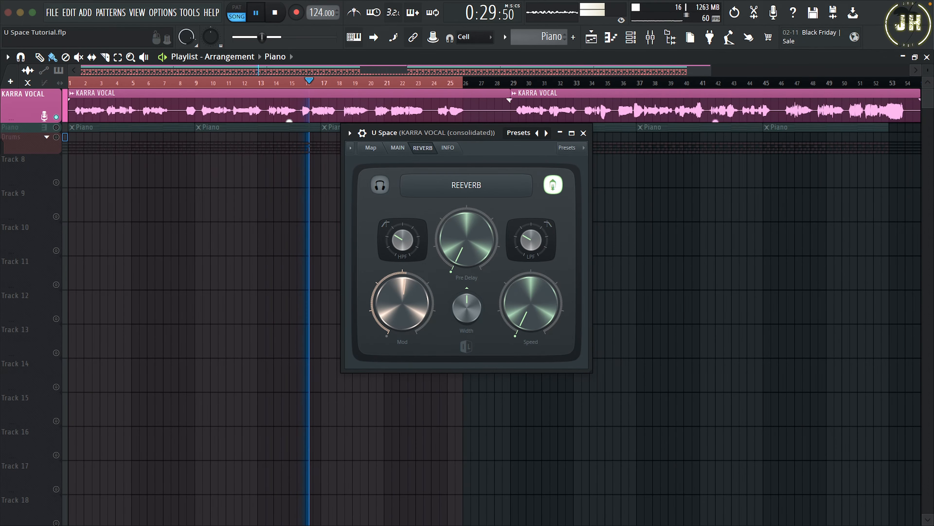
{"action": "left_click_drag", "start_coordinate": [546, 315], "coordinate": [546, 291]}
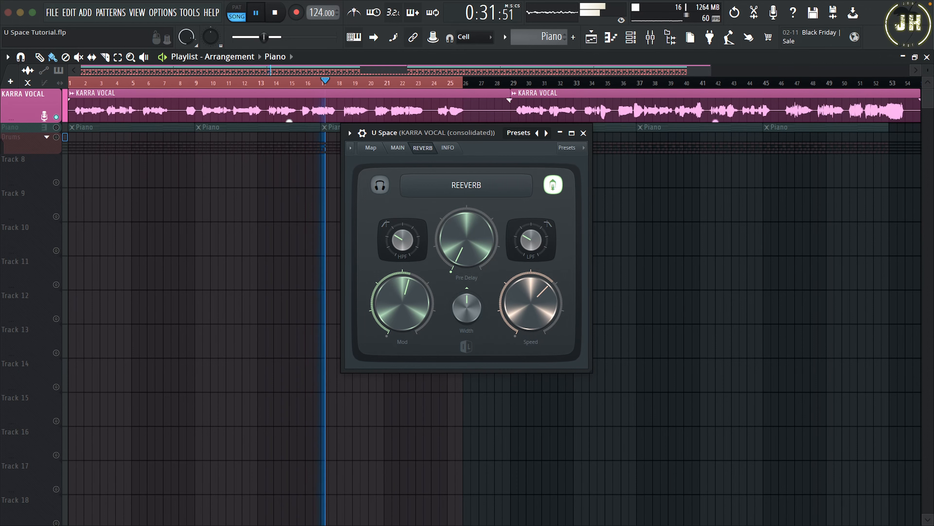
Restore the Dry level and raise the reverb's Pre Delay to about a quarter of its range
{"action": "left_click", "coordinate": [398, 147]}
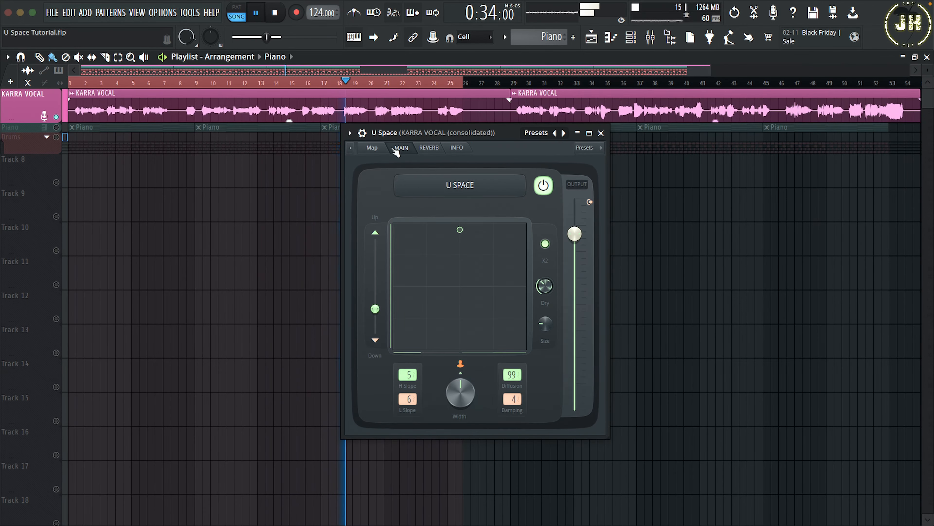
{"action": "right_click", "coordinate": [544, 288]}
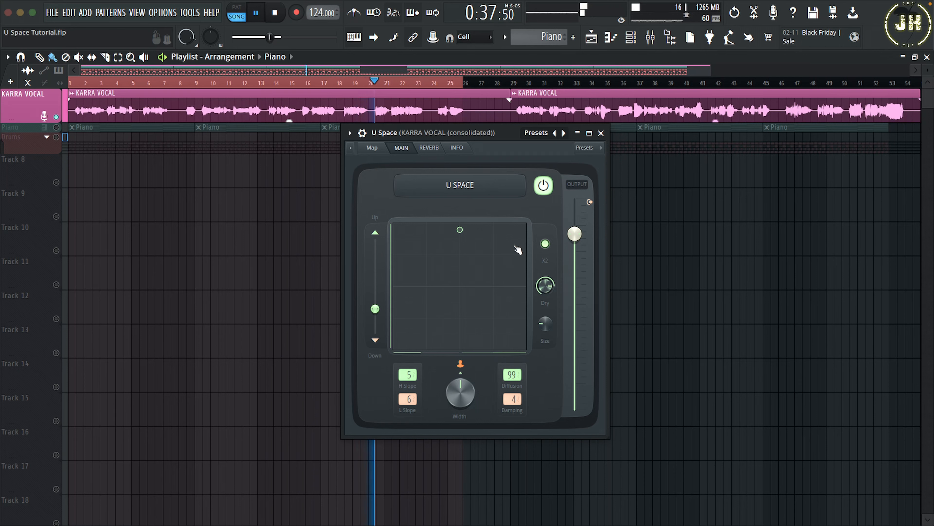
{"action": "left_click", "coordinate": [430, 148]}
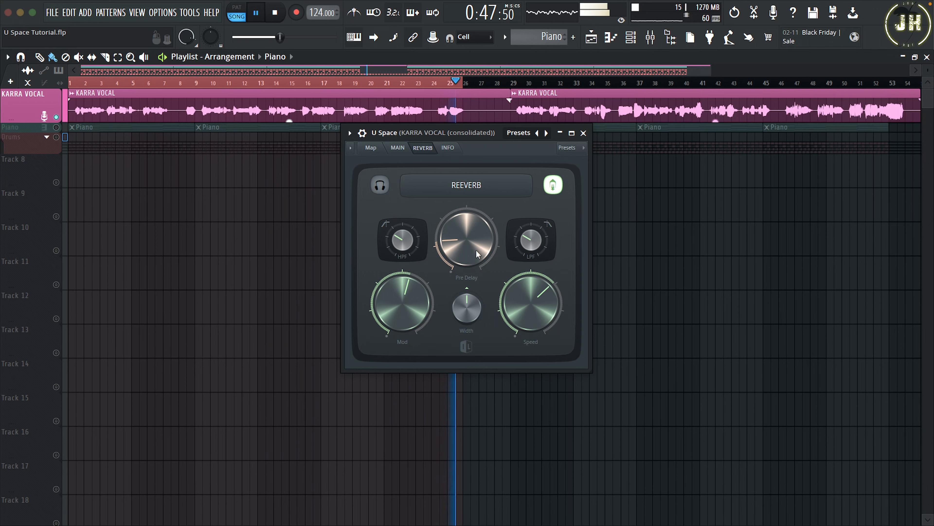
{"action": "left_click_drag", "start_coordinate": [476, 251], "coordinate": [475, 237]}
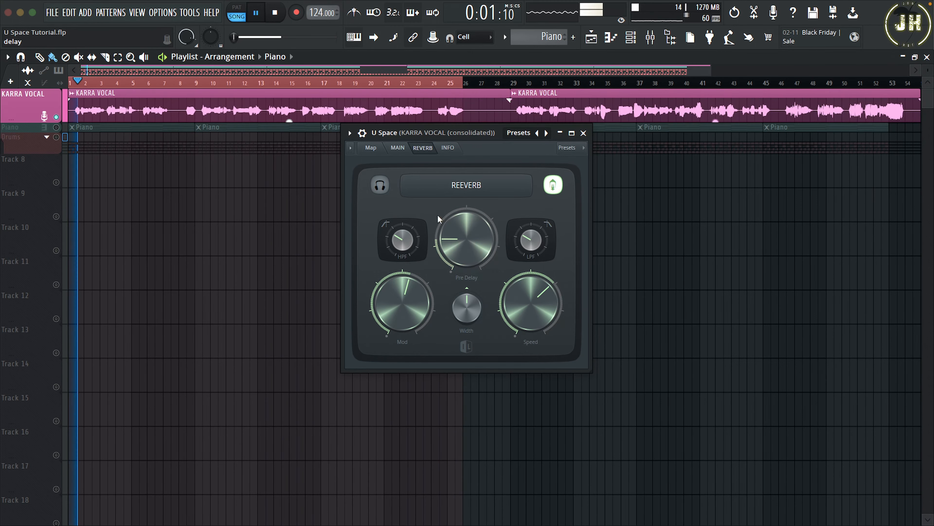
Turn off X2 and readjust the reverb's Pre Delay
{"action": "left_click", "coordinate": [400, 149]}
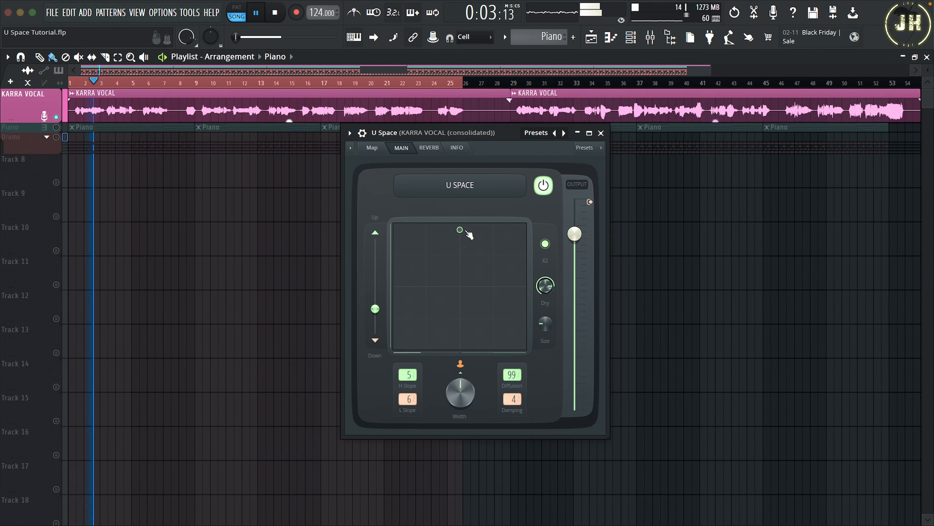
{"action": "left_click", "coordinate": [545, 245]}
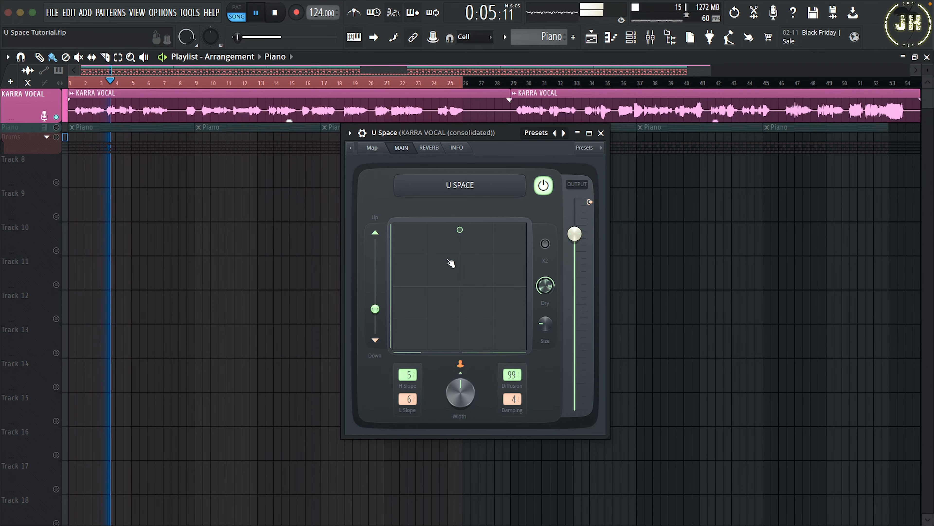
{"action": "left_click", "coordinate": [429, 148]}
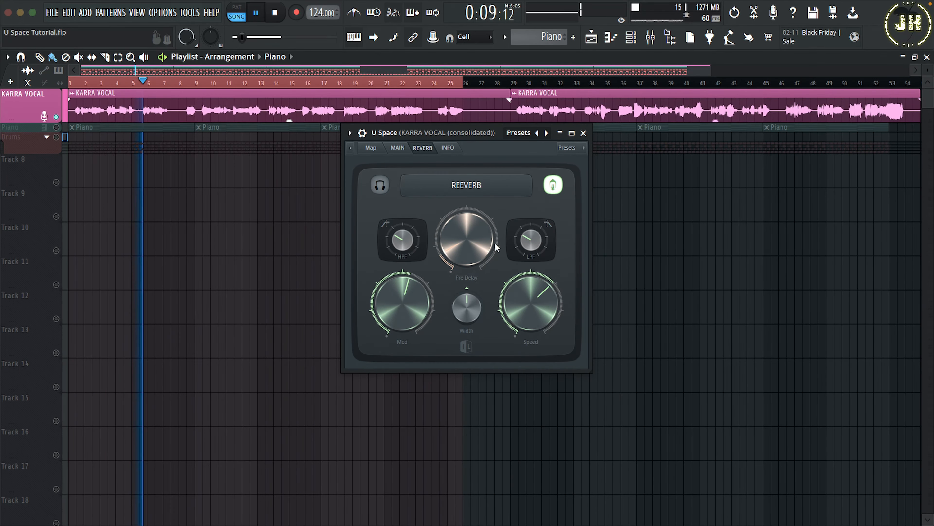
Use headphone monitoring while raising the reverb's HPF and LPF settings, and return to the main room controls
{"action": "left_click", "coordinate": [381, 185]}
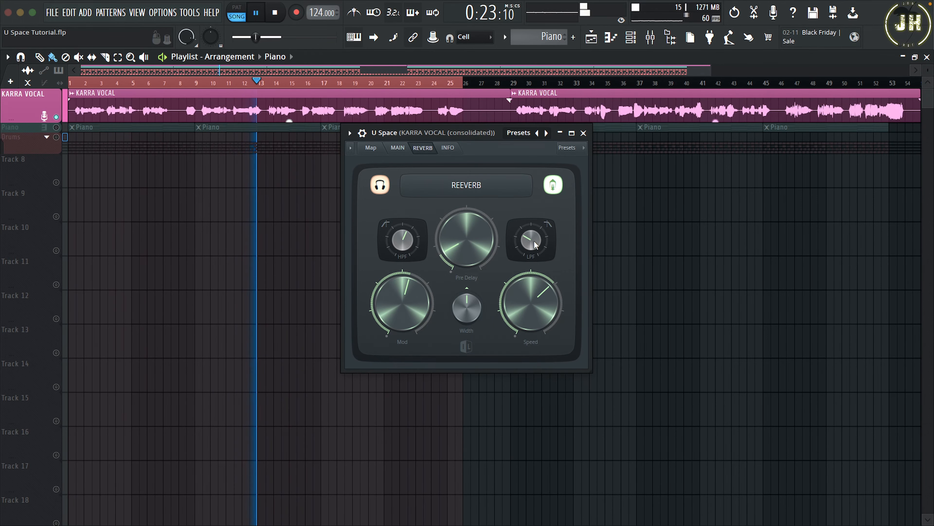
{"action": "left_click_drag", "start_coordinate": [535, 241], "coordinate": [535, 212]}
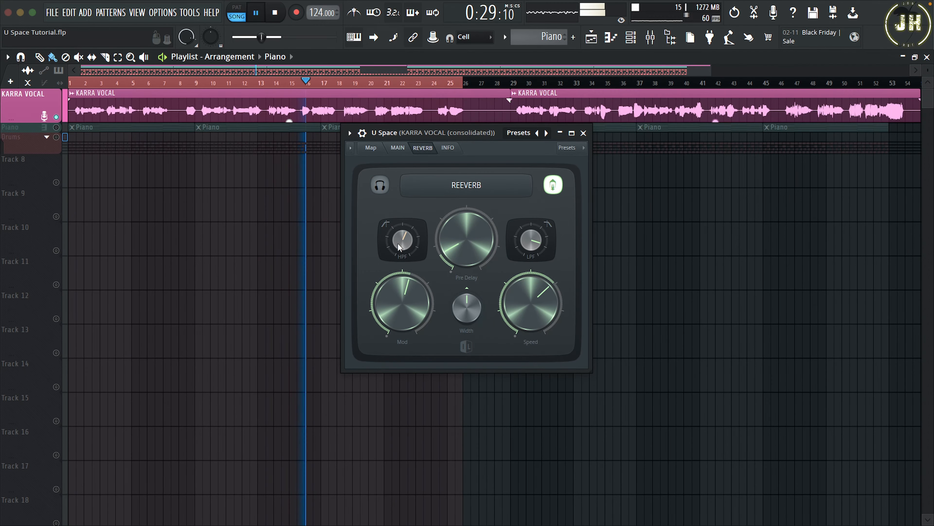
{"action": "left_click", "coordinate": [398, 147]}
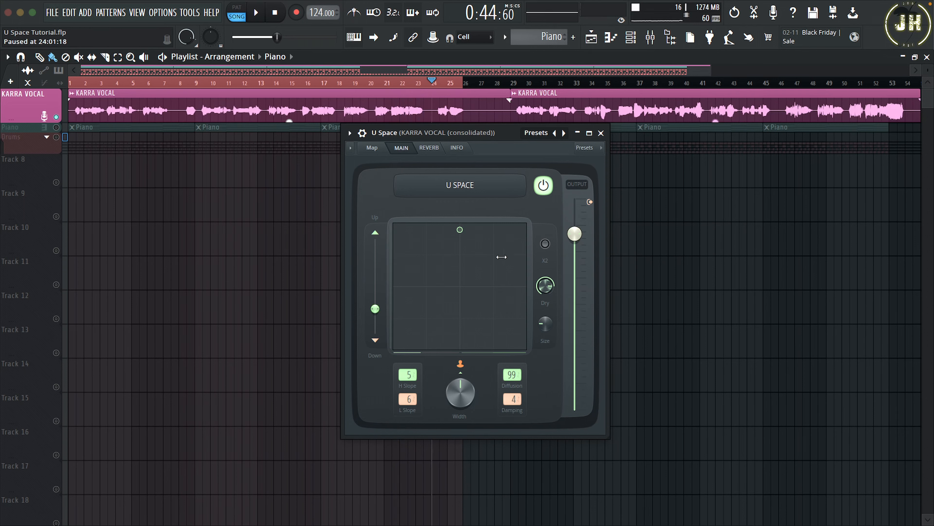
During playback, place the Piano source near the back of the room, slightly left of centre, and raise its height close to the maximum
{"action": "key", "text": "space"}
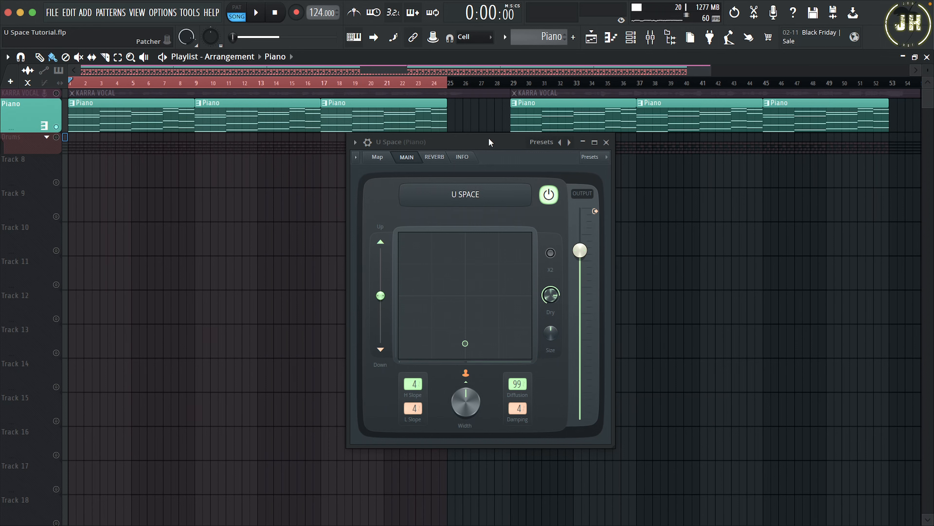
{"action": "key", "text": "space"}
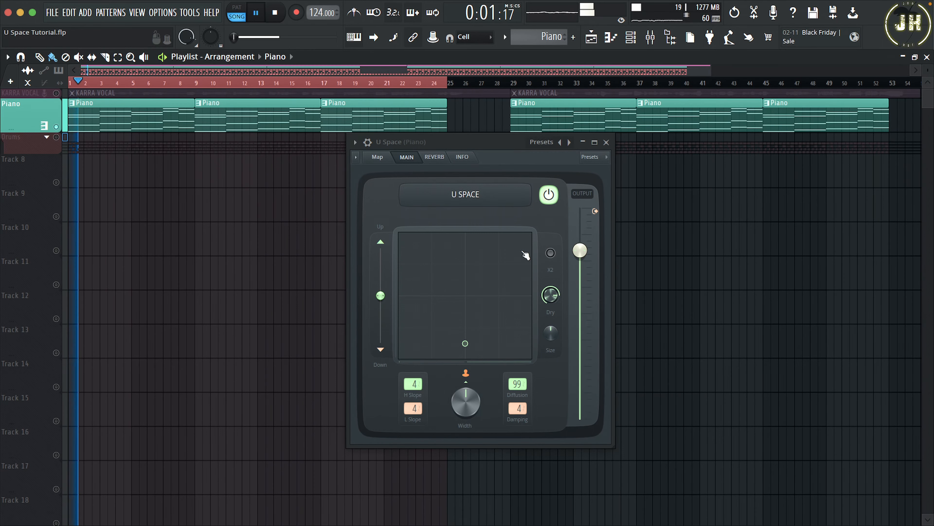
{"action": "mouse_move", "coordinate": [465, 342]}
{"action": "left_mouse_down"}
{"action": "mouse_move", "coordinate": [465, 304]}
{"action": "mouse_move", "coordinate": [450, 296]}
{"action": "mouse_move", "coordinate": [448, 265]}
{"action": "left_mouse_up"}
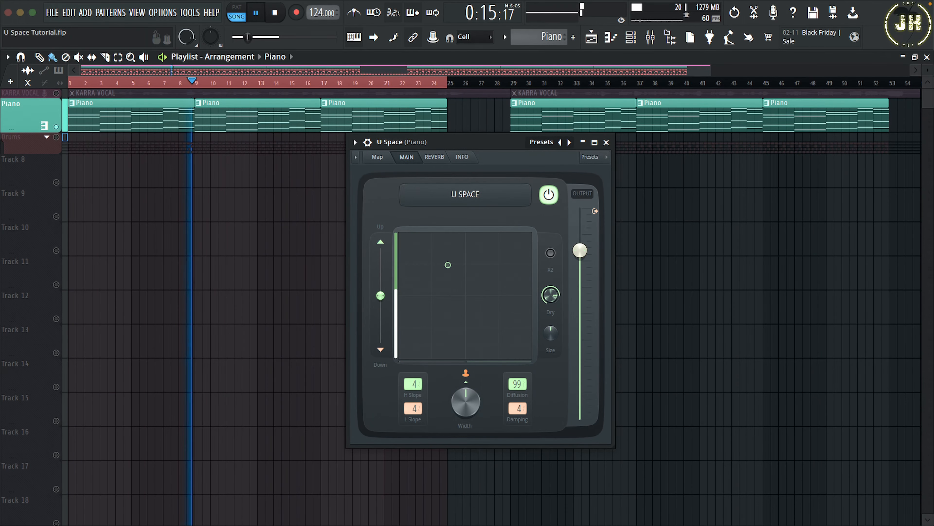
{"action": "left_click_drag", "start_coordinate": [448, 265], "coordinate": [444, 248]}
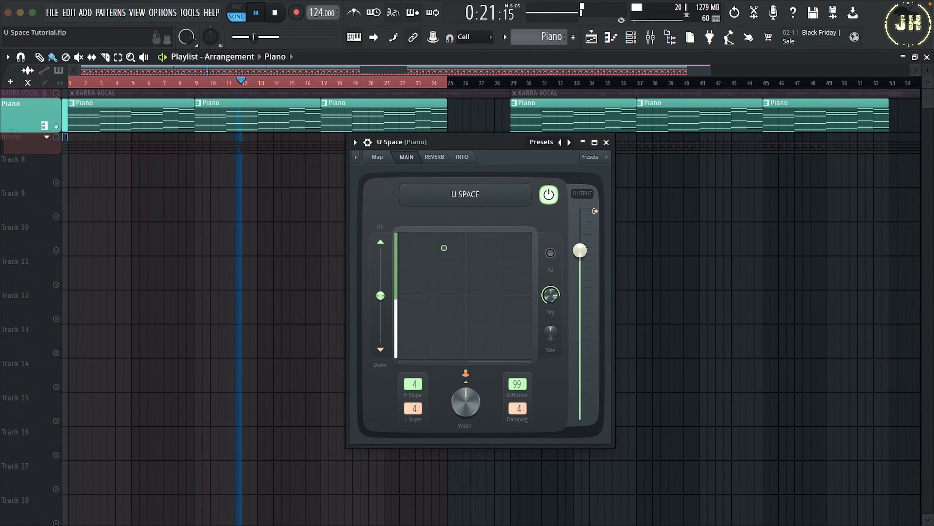
{"action": "left_click_drag", "start_coordinate": [380, 296], "coordinate": [380, 254]}
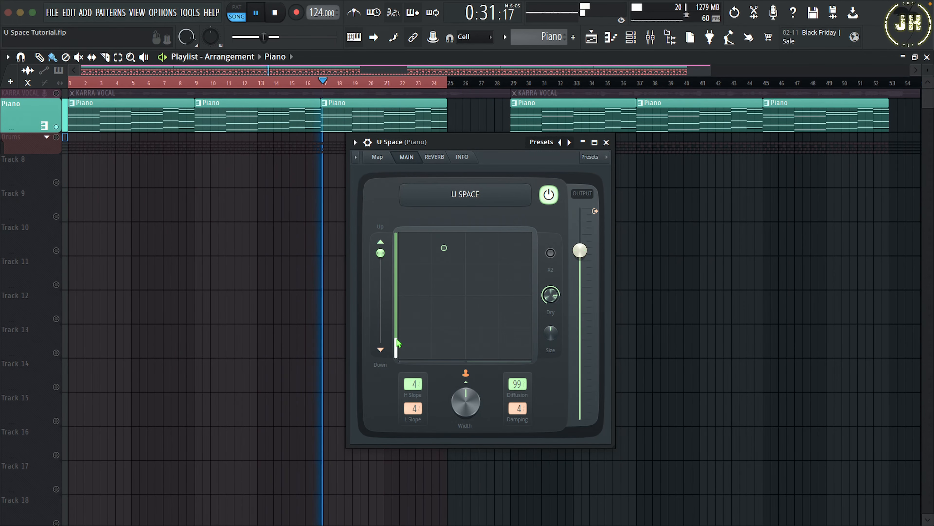
Turn on X2 for the Piano, set H Slope to 5 and Damping to 12, and raise the output level while easing the height down slightly
{"action": "left_click", "coordinate": [551, 252]}
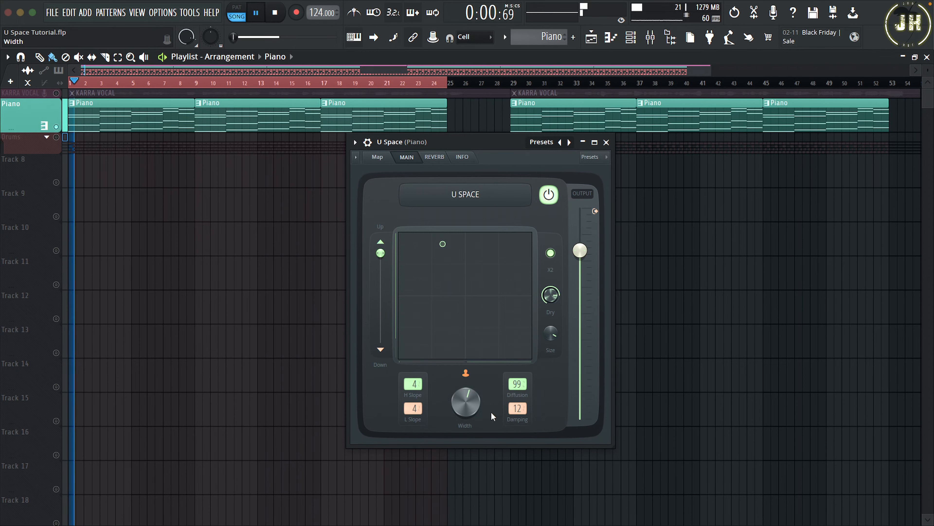
{"action": "left_click_drag", "start_coordinate": [409, 383], "coordinate": [409, 378]}
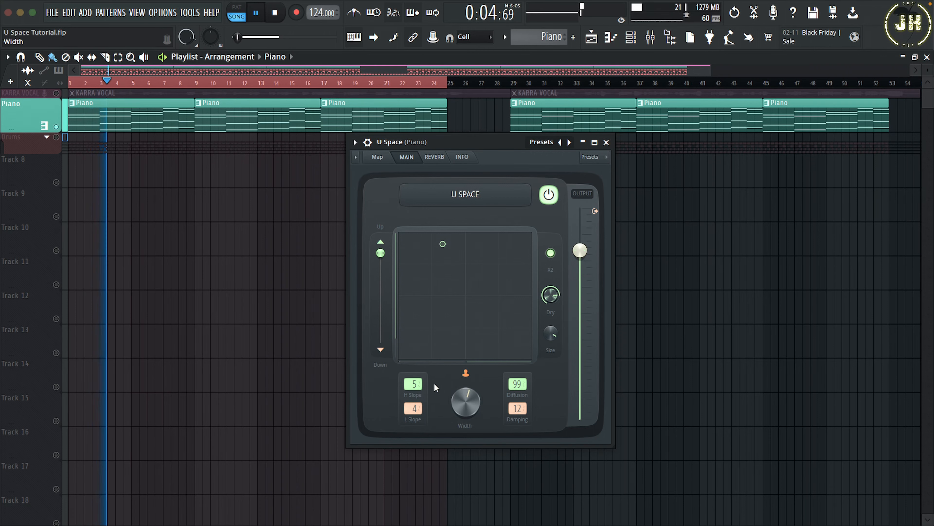
{"action": "left_click_drag", "start_coordinate": [381, 253], "coordinate": [381, 257]}
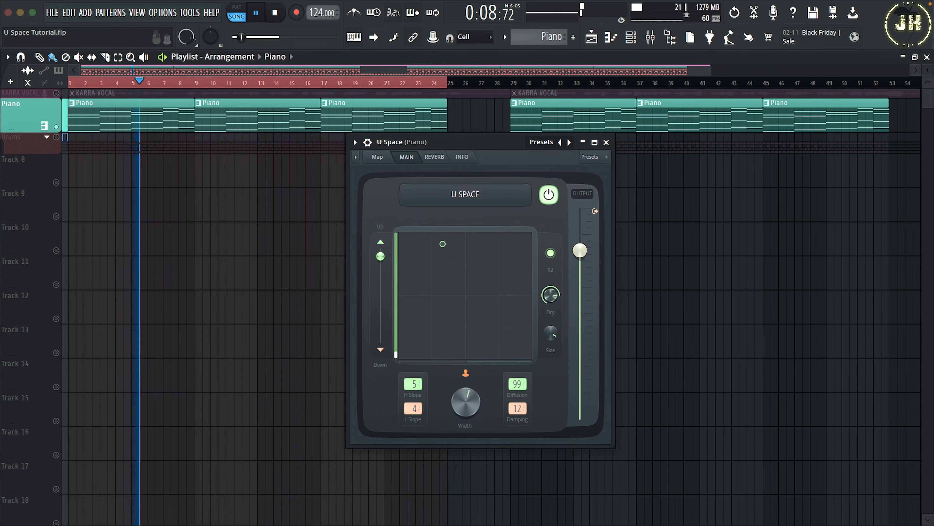
{"action": "left_click_drag", "start_coordinate": [588, 251], "coordinate": [590, 236]}
Raise the Piano reverb's Pre Delay to about a quarter and its Mod and Speed to just over a third, and increase the main output further
{"action": "left_click", "coordinate": [435, 157]}
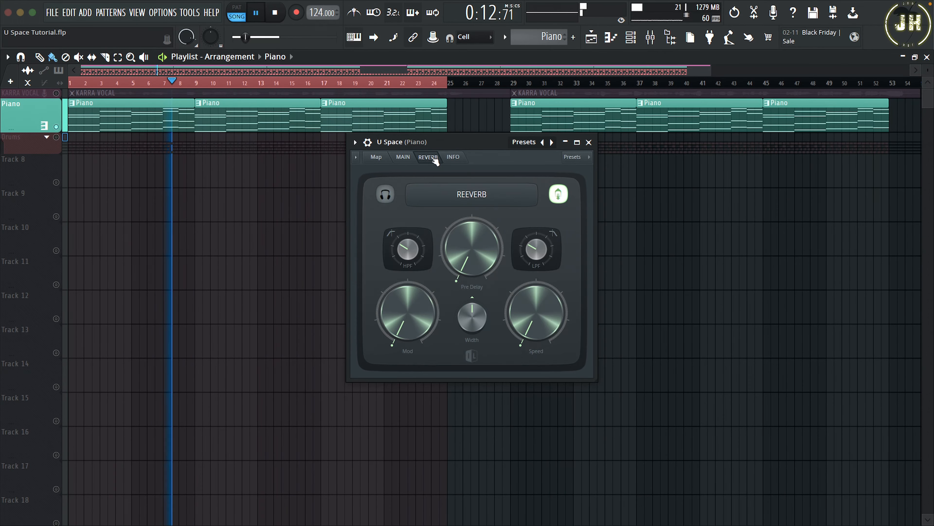
{"action": "left_click_drag", "start_coordinate": [482, 251], "coordinate": [482, 235]}
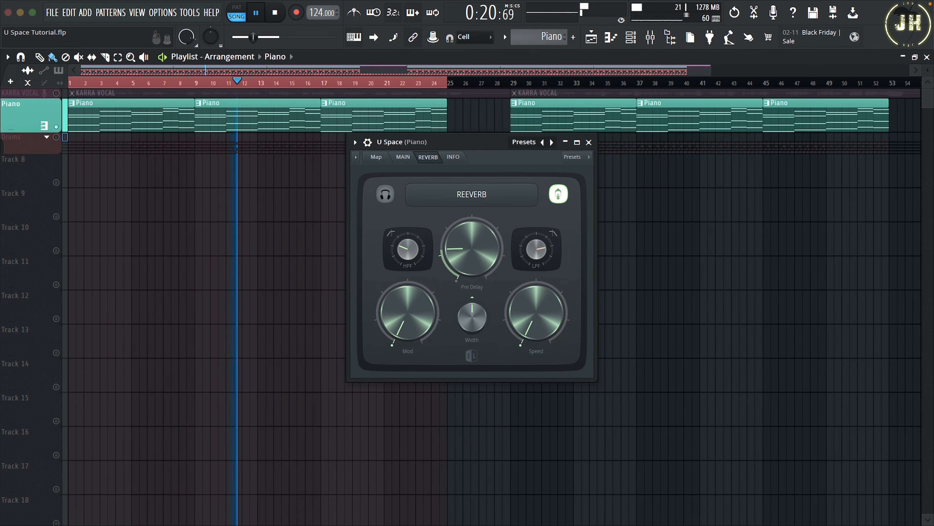
{"action": "left_click_drag", "start_coordinate": [407, 312], "coordinate": [407, 287]}
{"action": "left_click_drag", "start_coordinate": [518, 302], "coordinate": [518, 285]}
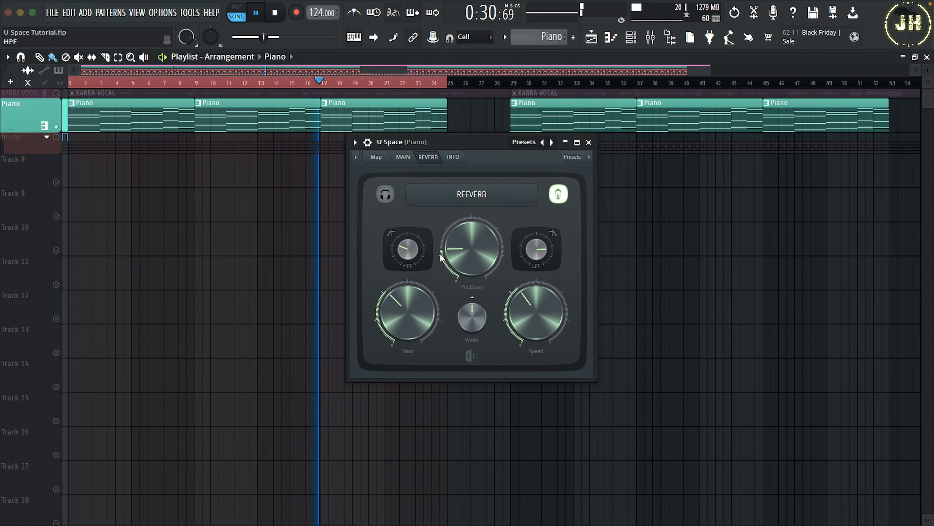
{"action": "left_click", "coordinate": [404, 157]}
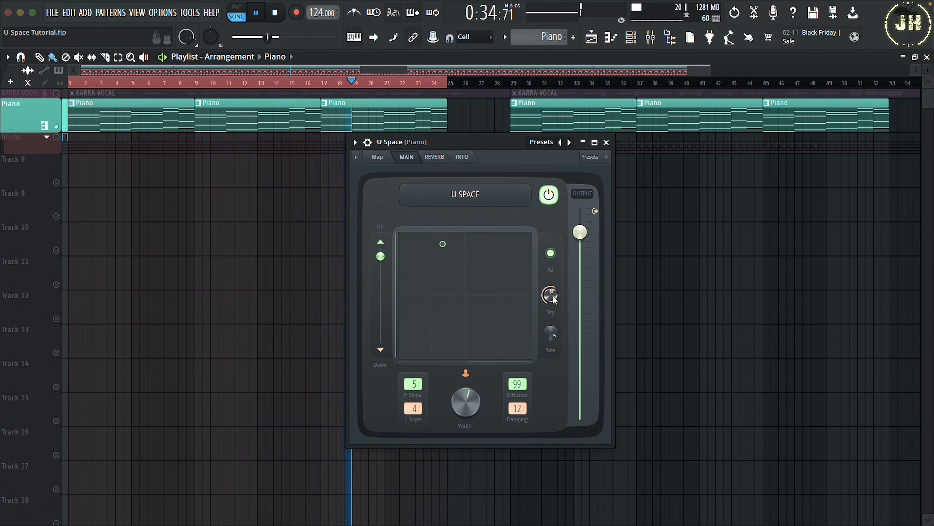
{"action": "left_click_drag", "start_coordinate": [581, 232], "coordinate": [580, 213]}
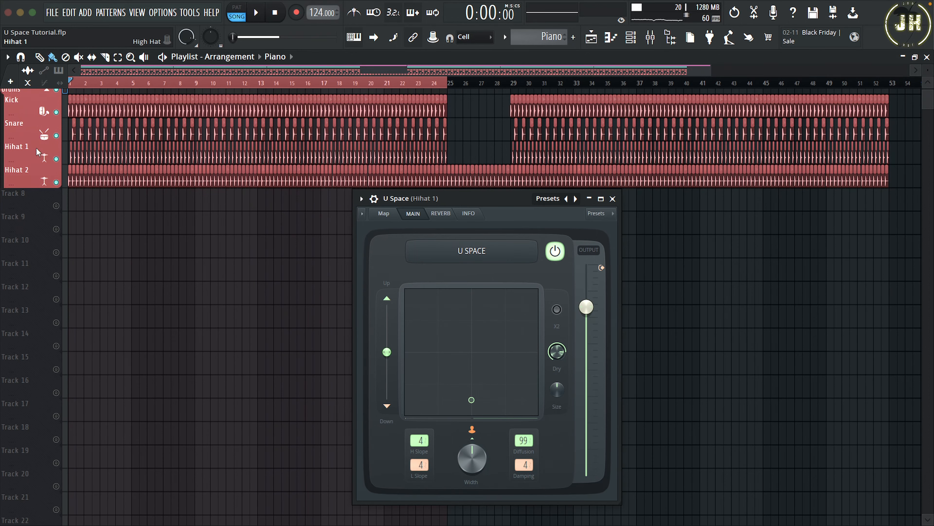
Play the drums while moving the Hihat 1 source to the room's left side, just behind the middle, and lower its height slightly
{"action": "key", "text": "space"}
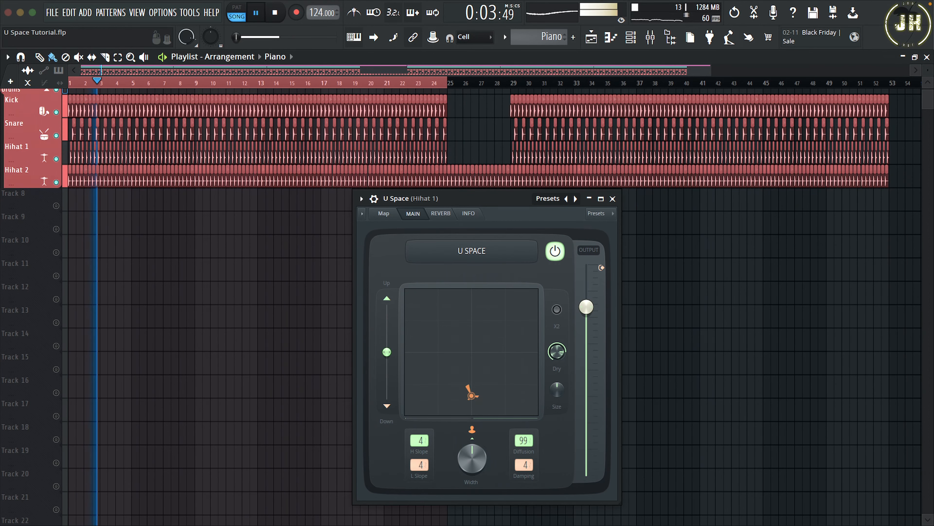
{"action": "left_click_drag", "start_coordinate": [471, 394], "coordinate": [520, 339]}
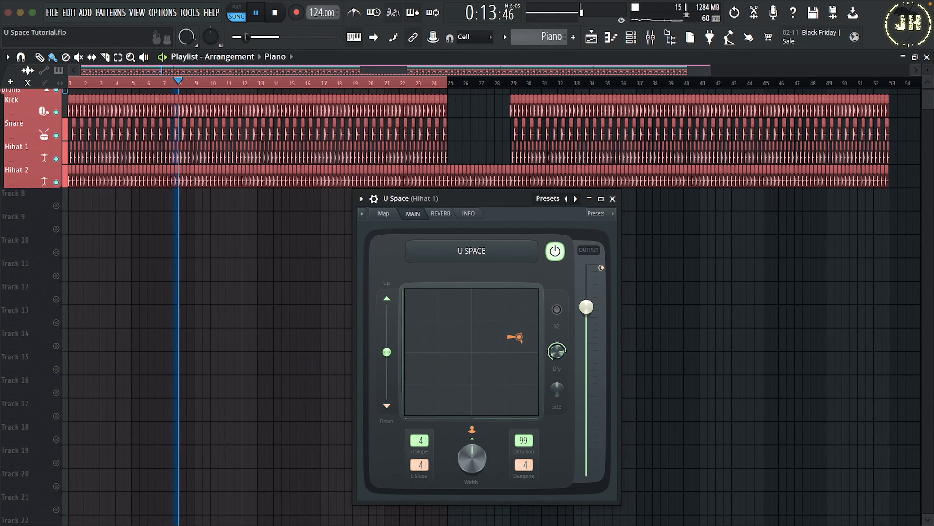
{"action": "left_click_drag", "start_coordinate": [517, 337], "coordinate": [444, 331]}
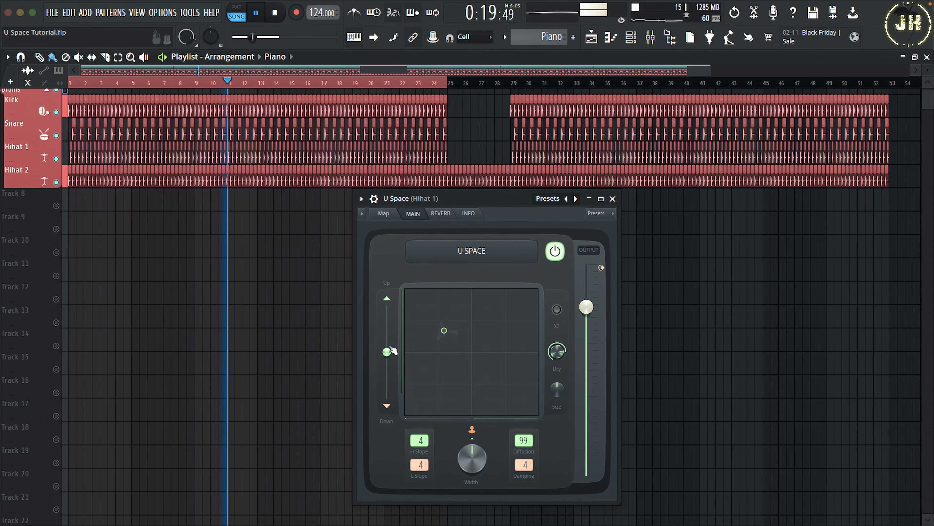
{"action": "mouse_move", "coordinate": [389, 351]}
{"action": "left_mouse_down"}
{"action": "mouse_move", "coordinate": [387, 373]}
{"action": "mouse_move", "coordinate": [387, 359]}
{"action": "left_mouse_up"}
Turn on X2 for Hihat 1 and set its Diffusion to 23 and Damping to 3
{"action": "left_click", "coordinate": [557, 309]}
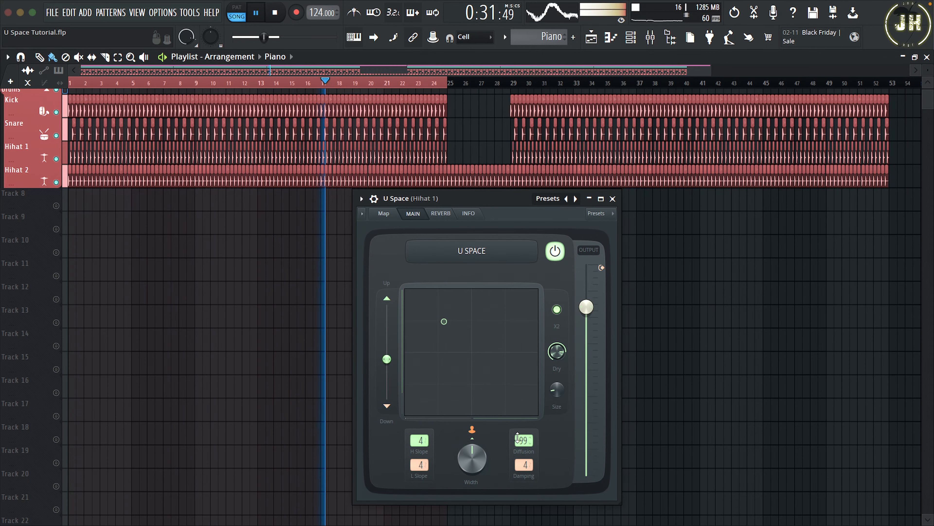
{"action": "left_click_drag", "start_coordinate": [518, 438], "coordinate": [520, 476]}
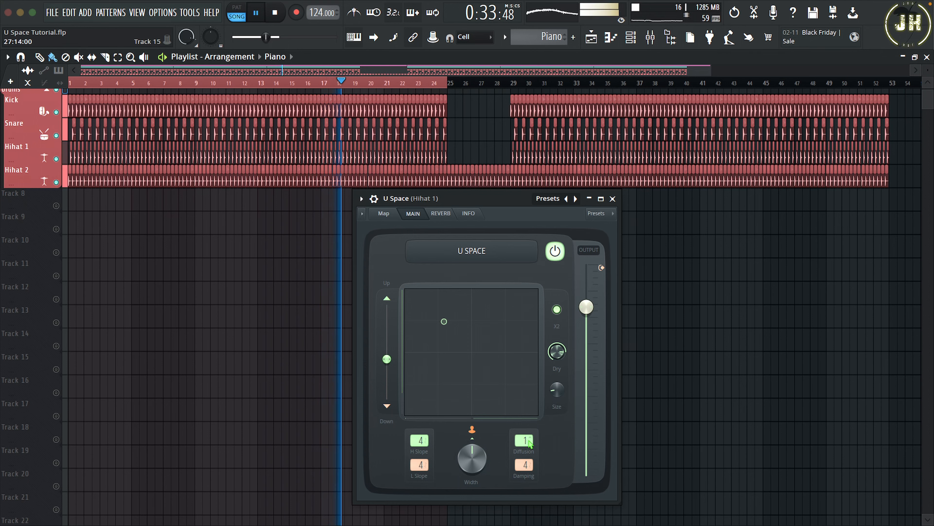
{"action": "left_click_drag", "start_coordinate": [521, 446], "coordinate": [521, 440]}
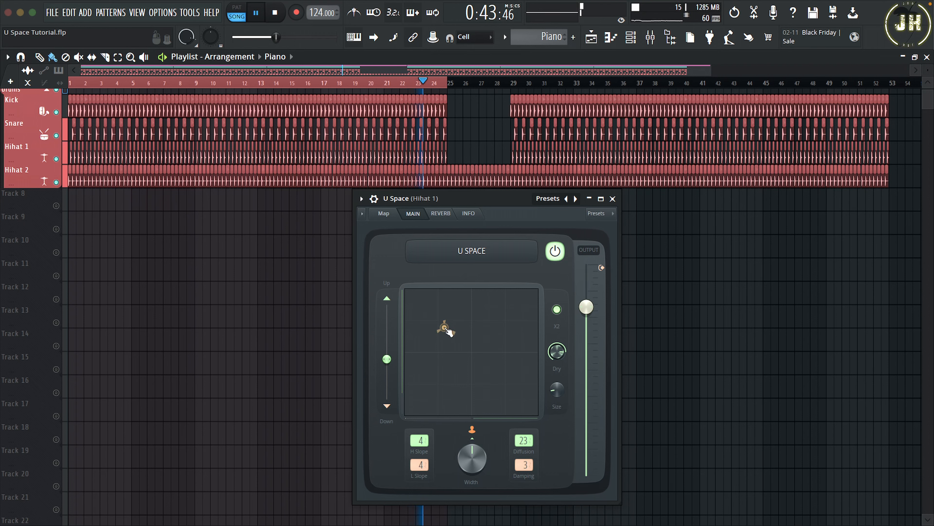
Try different Pre Delay amounts on the Hihat 1 reverb during playback and return the knob to its minimum
{"action": "left_click", "coordinate": [441, 214]}
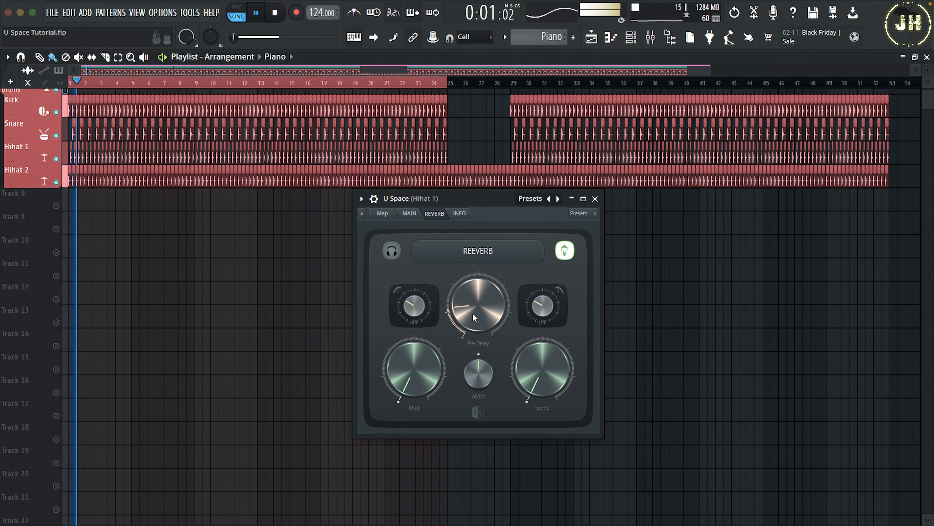
{"action": "left_click_drag", "start_coordinate": [473, 314], "coordinate": [480, 291]}
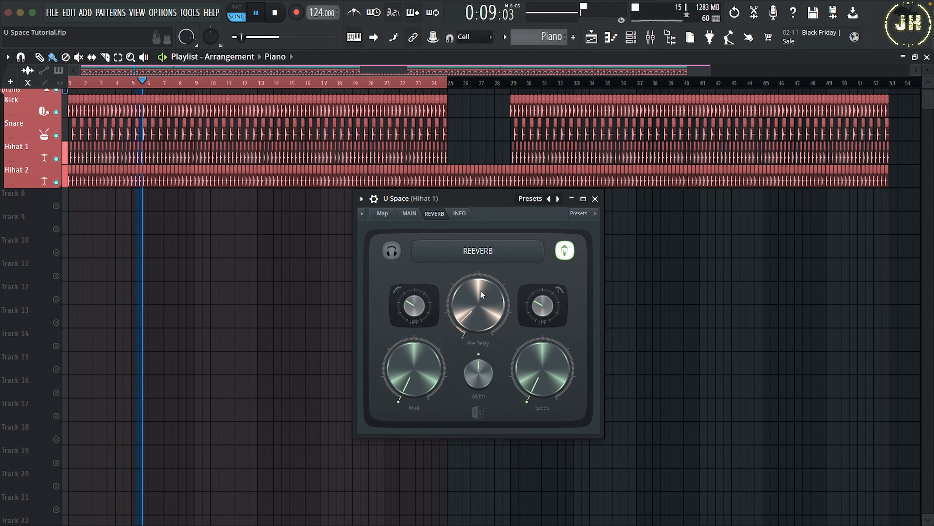
{"action": "key", "text": "space"}
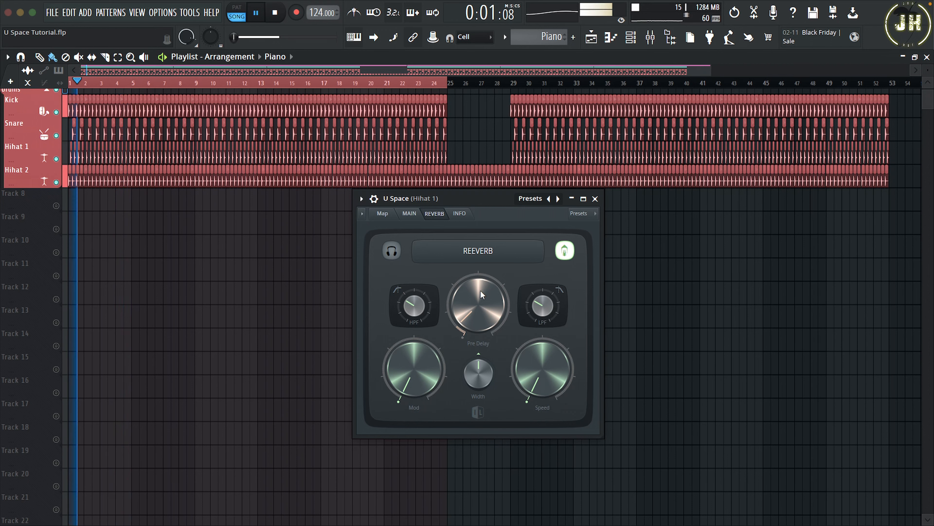
{"action": "left_click_drag", "start_coordinate": [480, 291], "coordinate": [480, 295]}
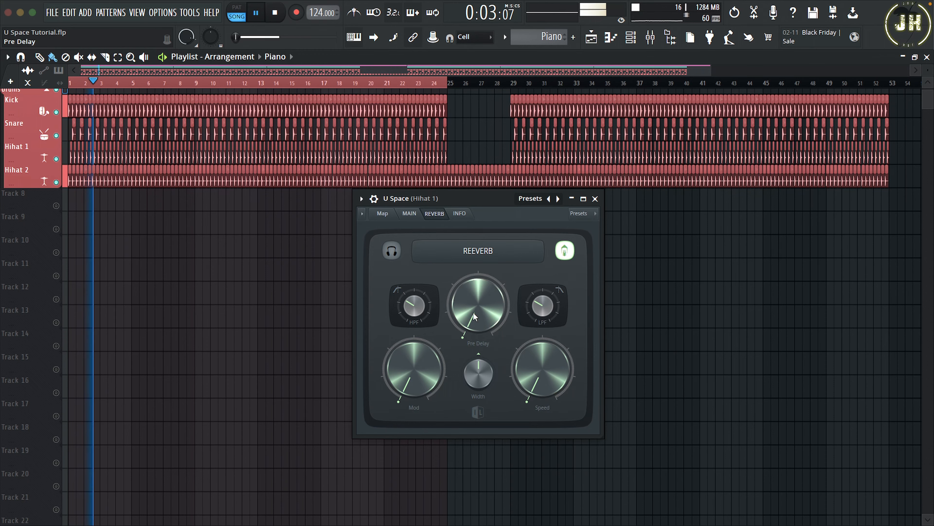
{"action": "left_click", "coordinate": [384, 215]}
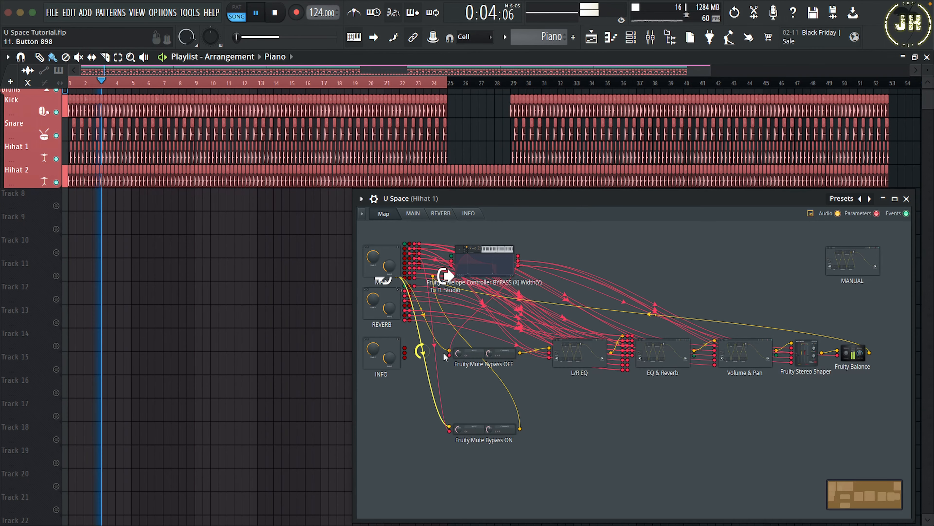
Return to Hihat 1's main room controls and set Diffusion to 59 and Damping to 5
{"action": "left_click", "coordinate": [413, 213]}
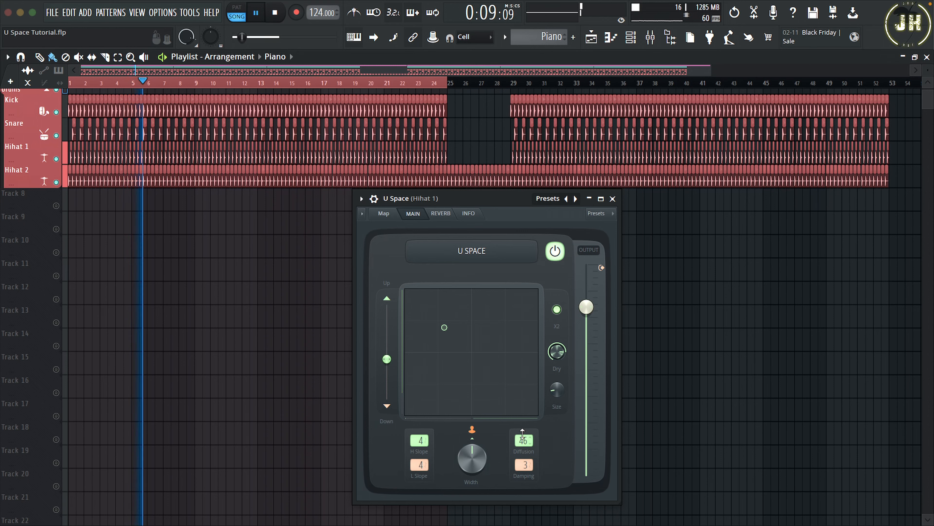
{"action": "left_click_drag", "start_coordinate": [523, 441], "coordinate": [523, 414]}
{"action": "left_click_drag", "start_coordinate": [529, 466], "coordinate": [529, 503]}
Try the Hihat 1 source at several room positions with a lower height, raising the output level and turning off X2
{"action": "left_click_drag", "start_coordinate": [444, 327], "coordinate": [406, 415]}
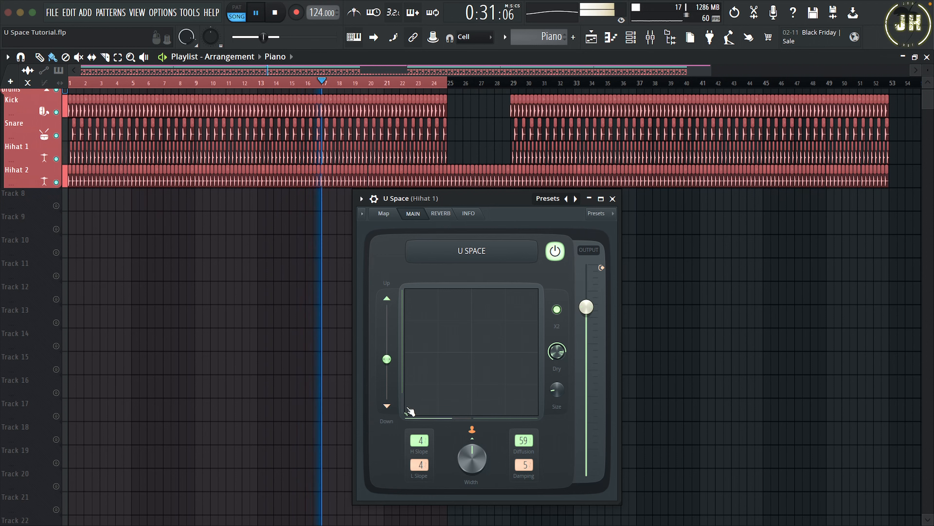
{"action": "left_click_drag", "start_coordinate": [409, 416], "coordinate": [472, 352]}
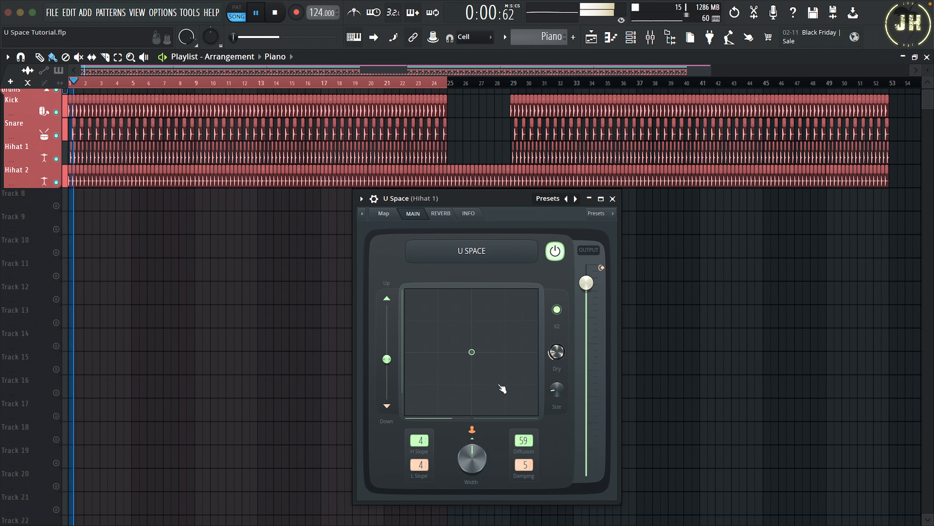
{"action": "left_click_drag", "start_coordinate": [387, 359], "coordinate": [387, 379]}
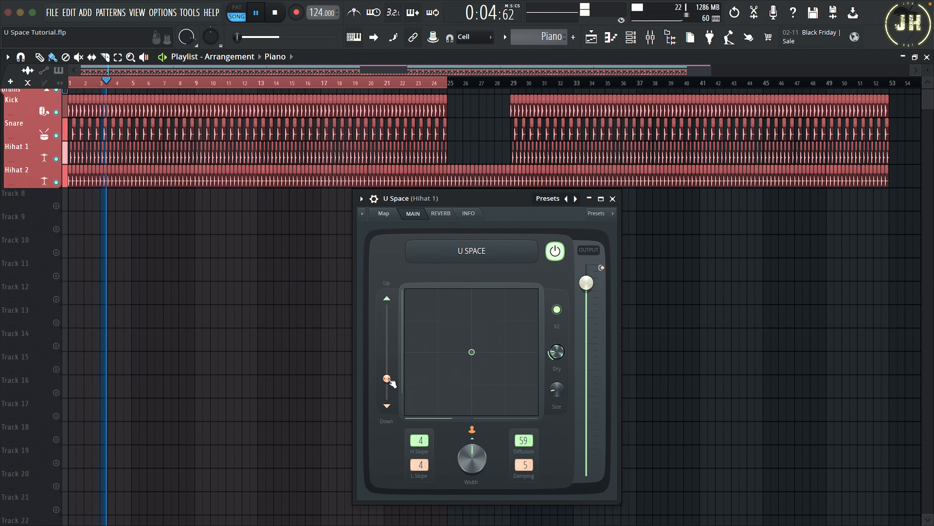
{"action": "left_click_drag", "start_coordinate": [472, 352], "coordinate": [531, 297]}
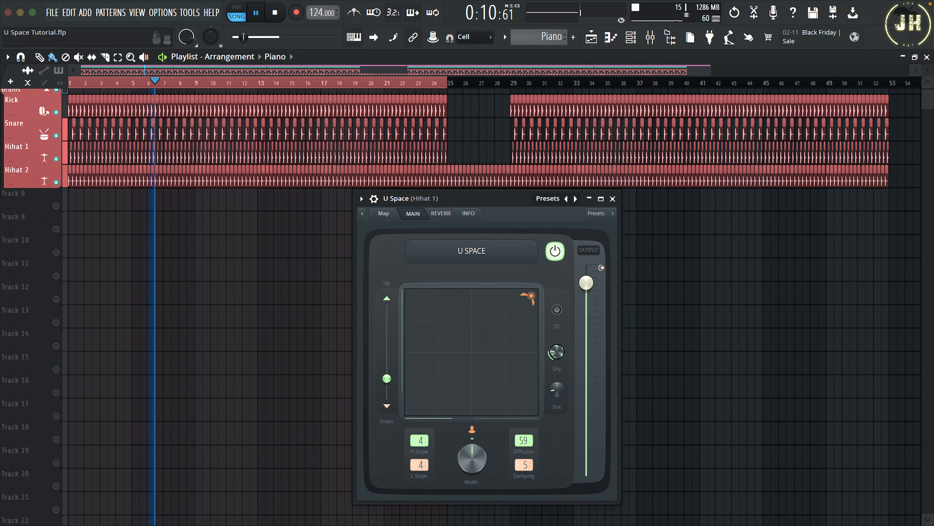
{"action": "left_click_drag", "start_coordinate": [531, 298], "coordinate": [471, 385]}
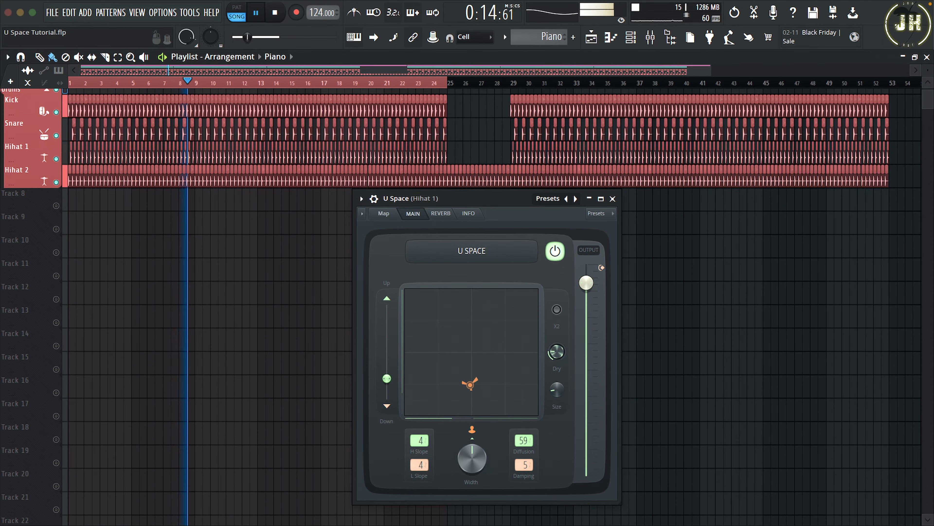
Reset Hihat 1's Dry, Size, height and room position to their defaults, and stop playback
{"action": "right_click", "coordinate": [557, 352]}
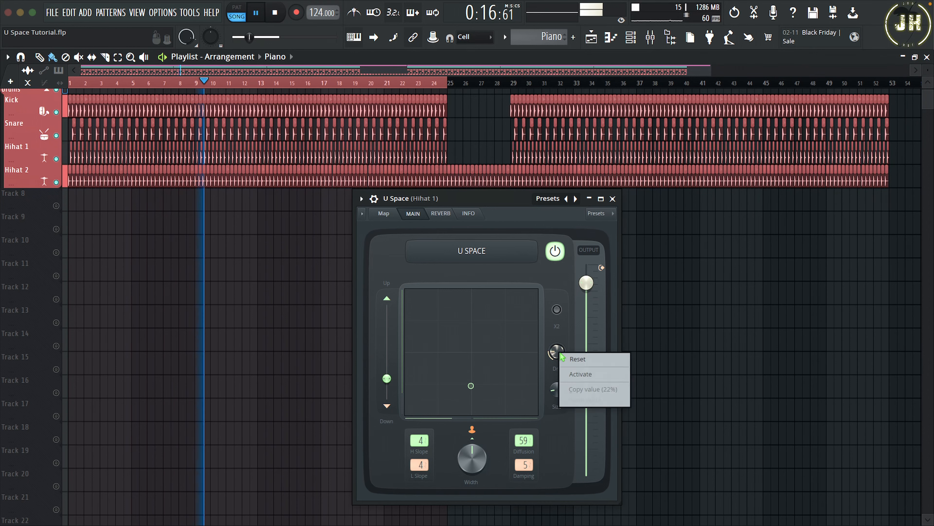
{"action": "left_click", "coordinate": [579, 360]}
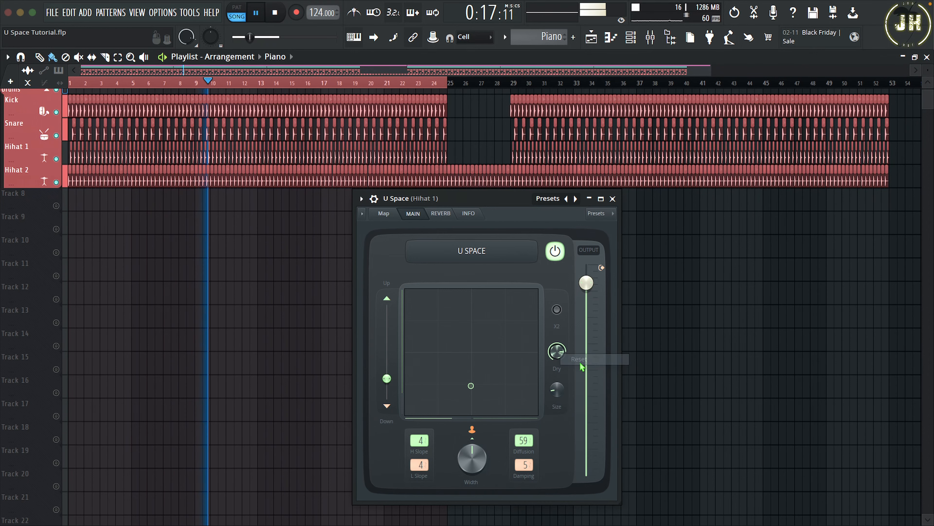
{"action": "right_click", "coordinate": [554, 391]}
{"action": "left_click", "coordinate": [568, 397]}
{"action": "right_click", "coordinate": [387, 379]}
{"action": "left_click", "coordinate": [402, 388]}
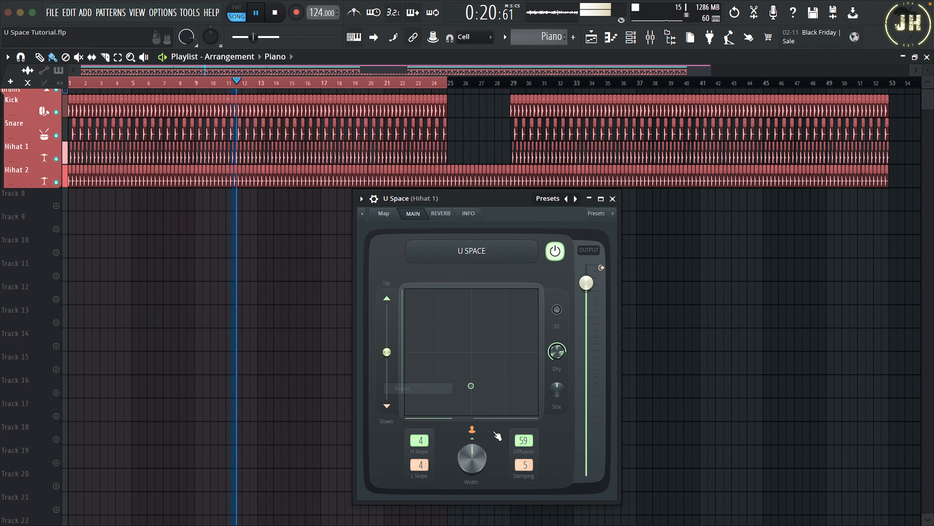
{"action": "right_click", "coordinate": [476, 389]}
{"action": "left_click", "coordinate": [558, 398]}
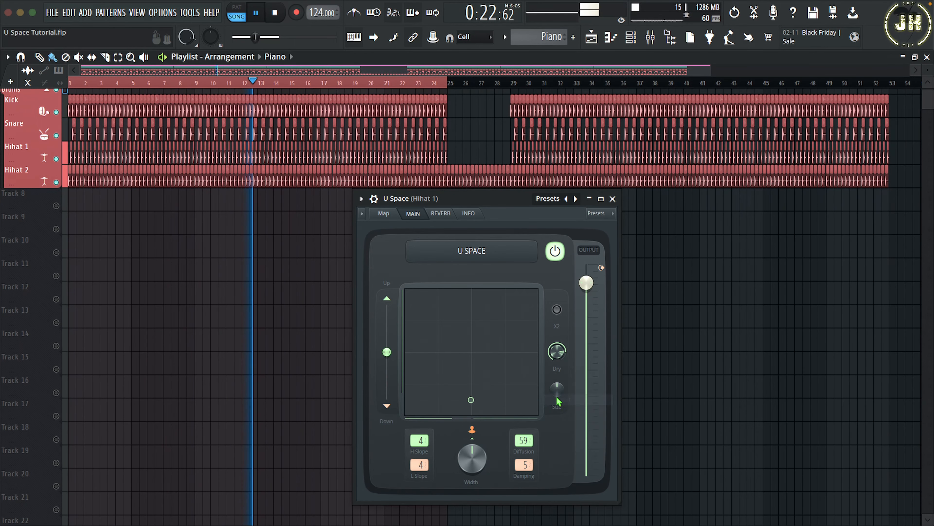
{"action": "key", "text": "space"}
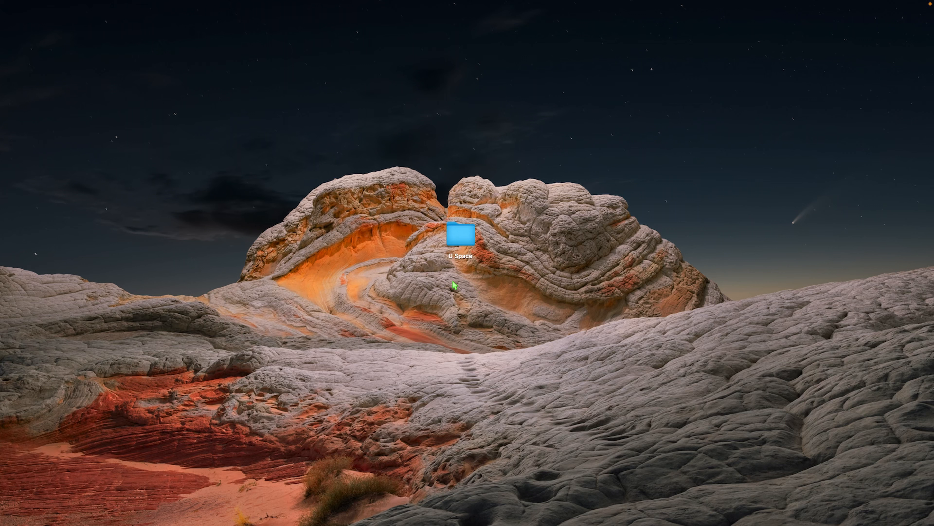
Open the U Space folder on the desktop and load U Space.fst onto the Master track in FL Studio
{"action": "left_click", "coordinate": [461, 243]}
{"action": "double_click", "coordinate": [460, 243]}
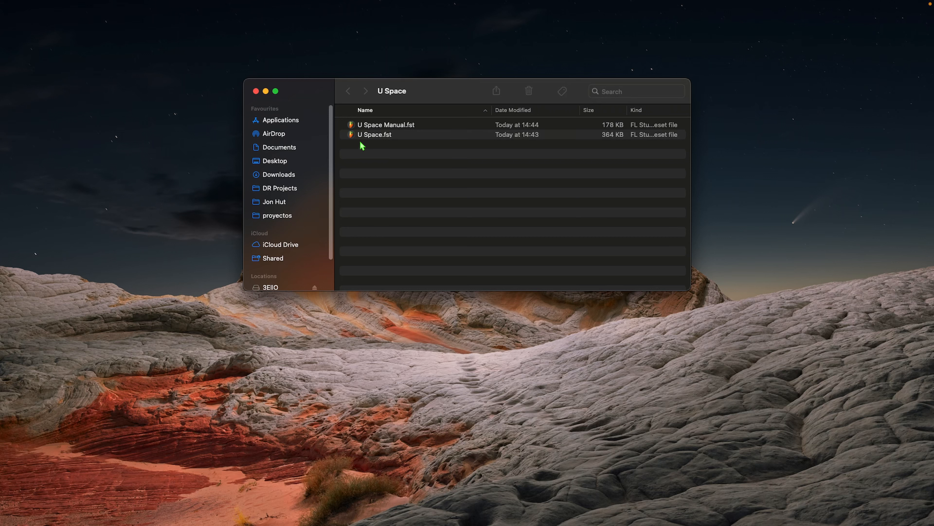
{"action": "left_click", "coordinate": [372, 135]}
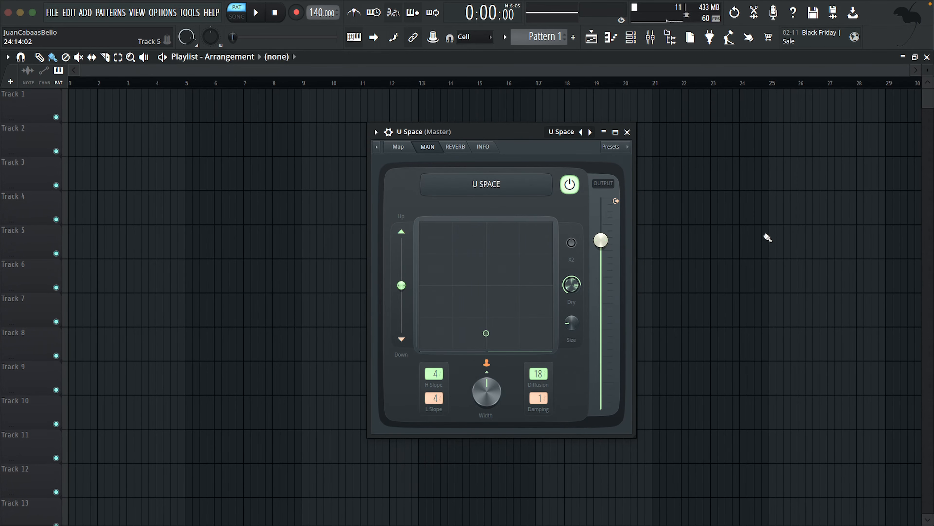
Open the plugin database's Effects/Gain folder in Finder and place its window so the U Space folder stays reachable
{"action": "key", "text": "alt+F8"}
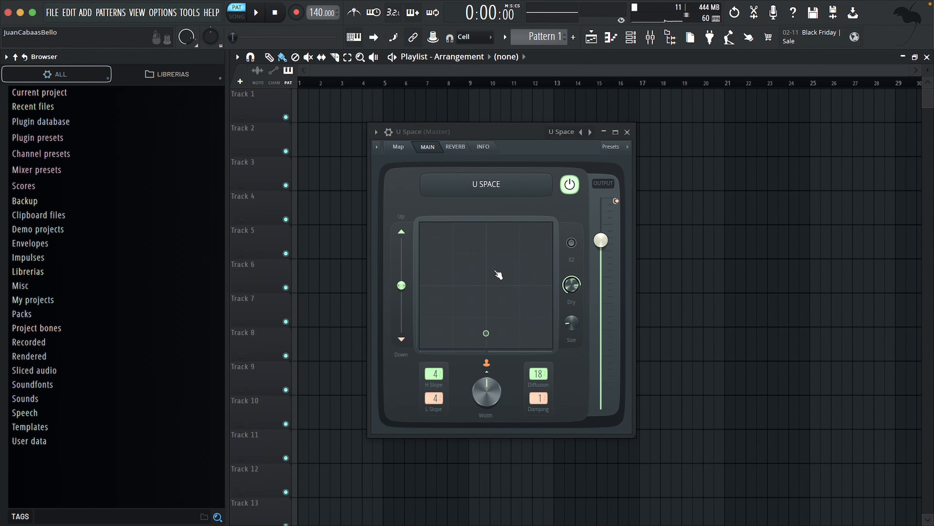
{"action": "left_click", "coordinate": [47, 120]}
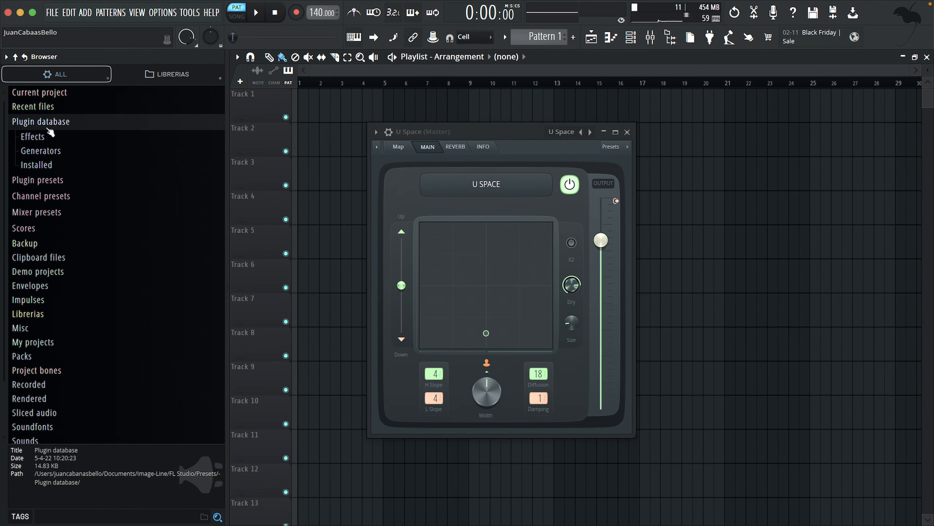
{"action": "left_click", "coordinate": [38, 138]}
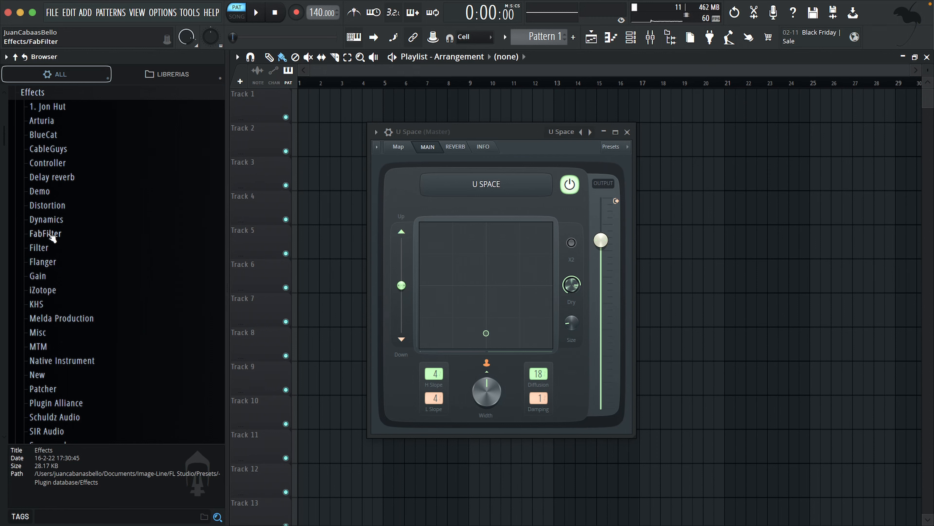
{"action": "right_click", "coordinate": [40, 277]}
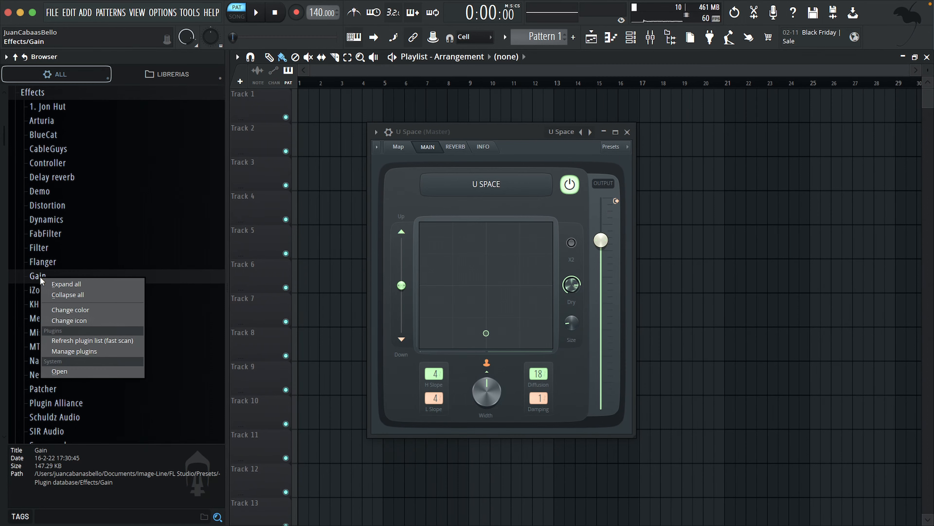
{"action": "left_click", "coordinate": [60, 371]}
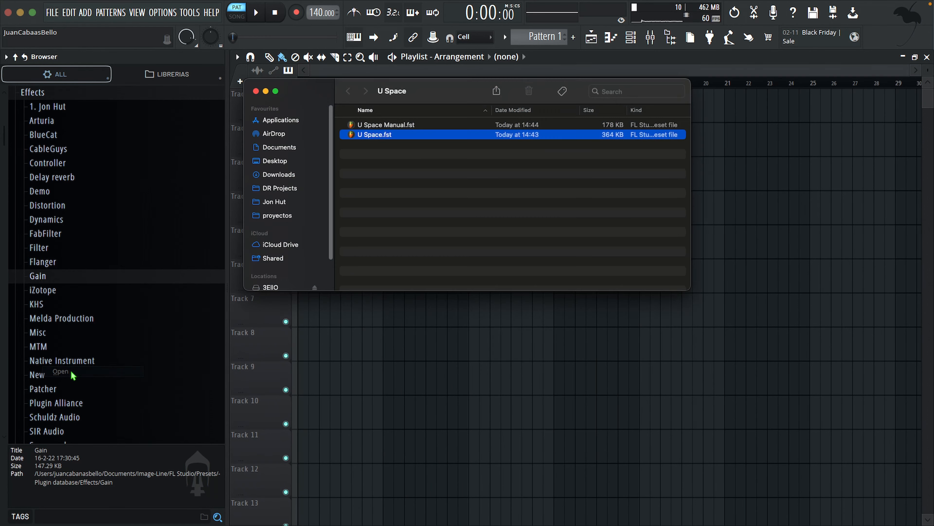
{"action": "left_click_drag", "start_coordinate": [434, 108], "coordinate": [598, 146]}
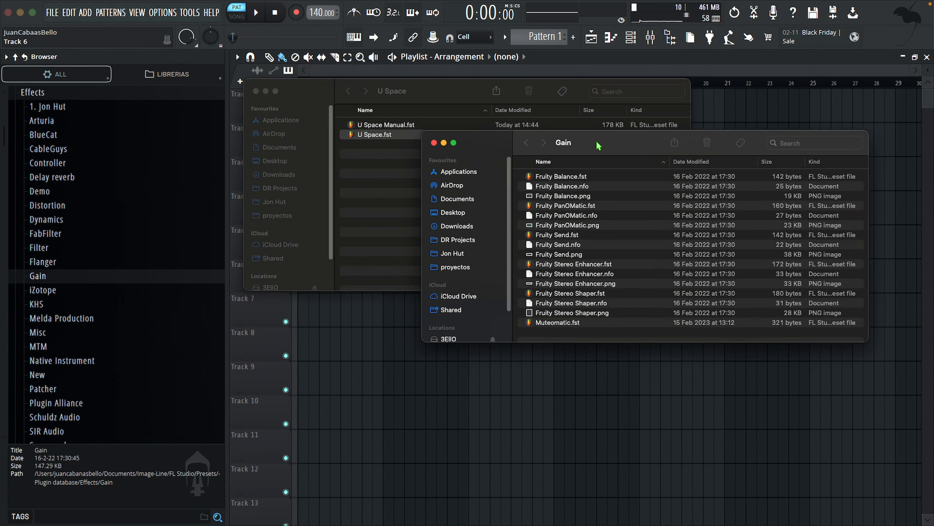
Move U Space.fst from the U Space folder into the Gain folder and close both Finder windows
{"action": "left_click", "coordinate": [373, 135]}
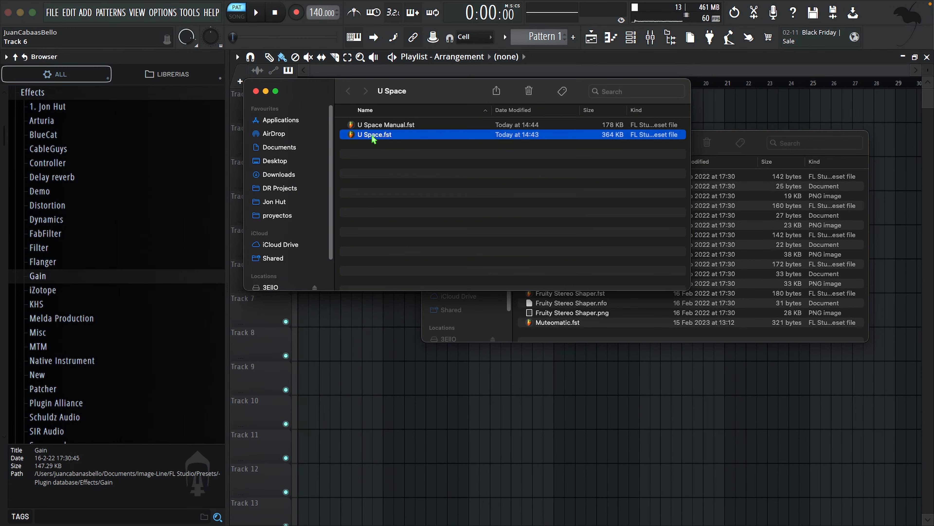
{"action": "left_click_drag", "start_coordinate": [372, 136], "coordinate": [717, 221]}
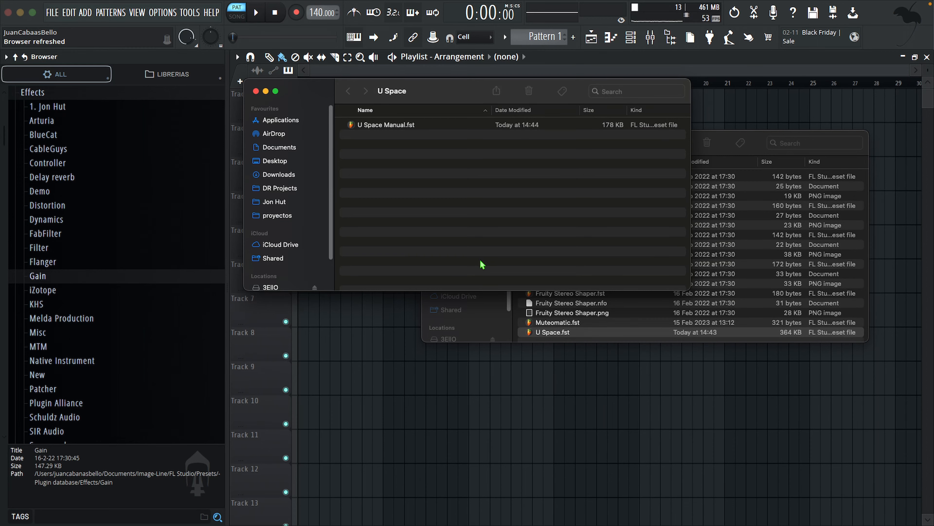
{"action": "left_click", "coordinate": [257, 91]}
{"action": "left_click", "coordinate": [361, 119]}
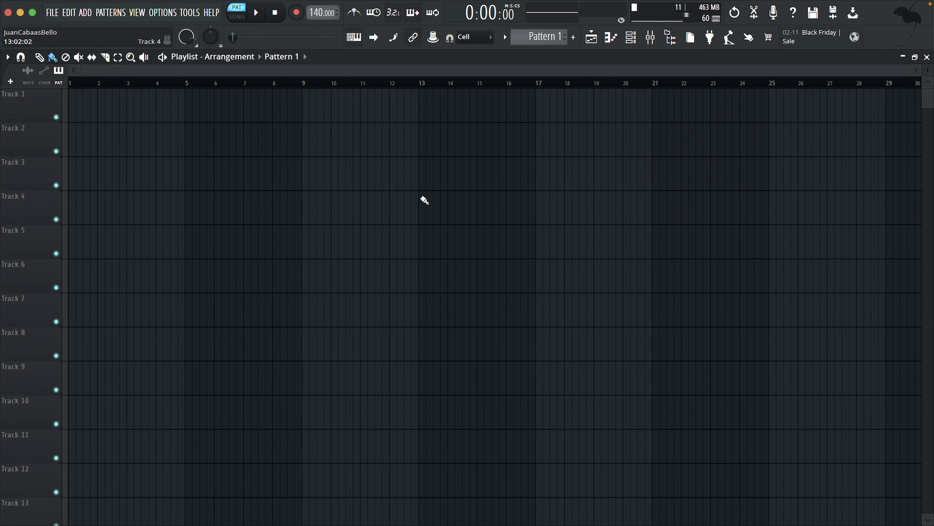
Load U Space from the Gain effects category into slot 4 of the Master mixer track
{"action": "key", "text": "F9"}
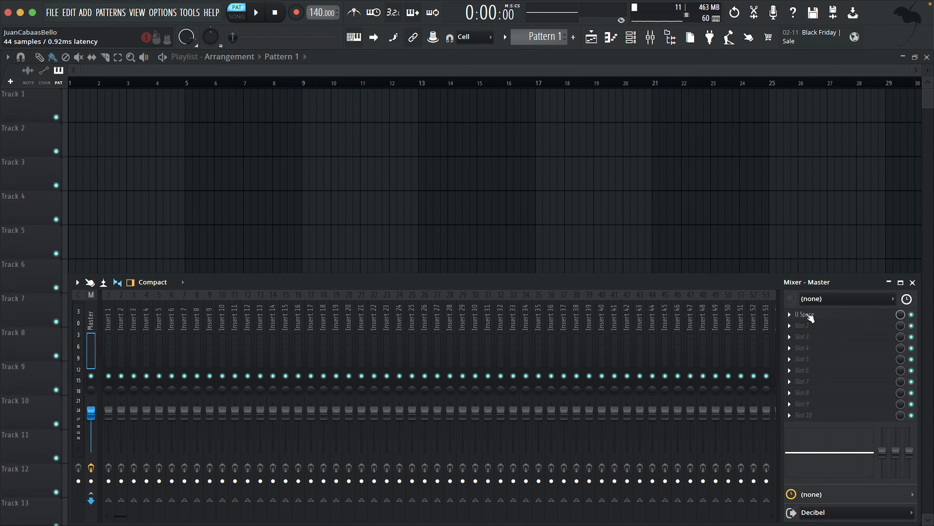
{"action": "left_click", "coordinate": [790, 349]}
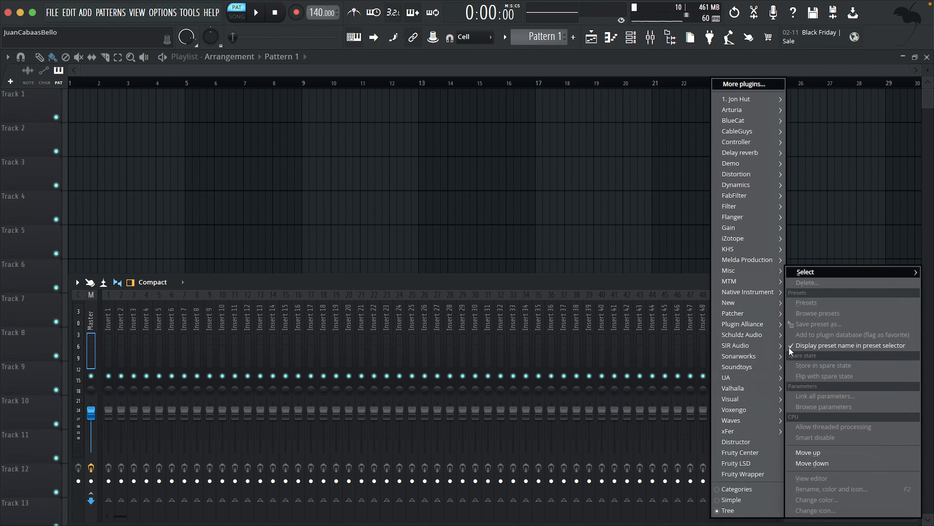
{"action": "mouse_move", "coordinate": [738, 228]}
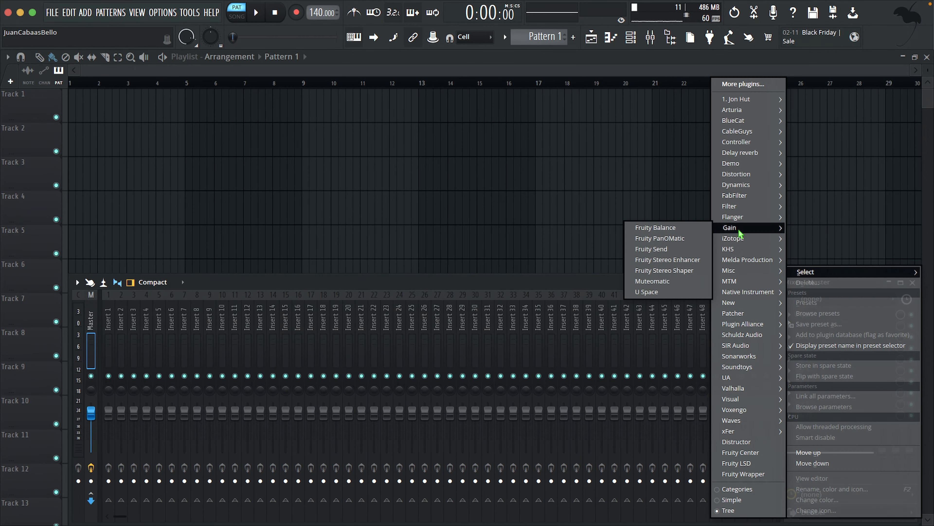
{"action": "left_click", "coordinate": [649, 291]}
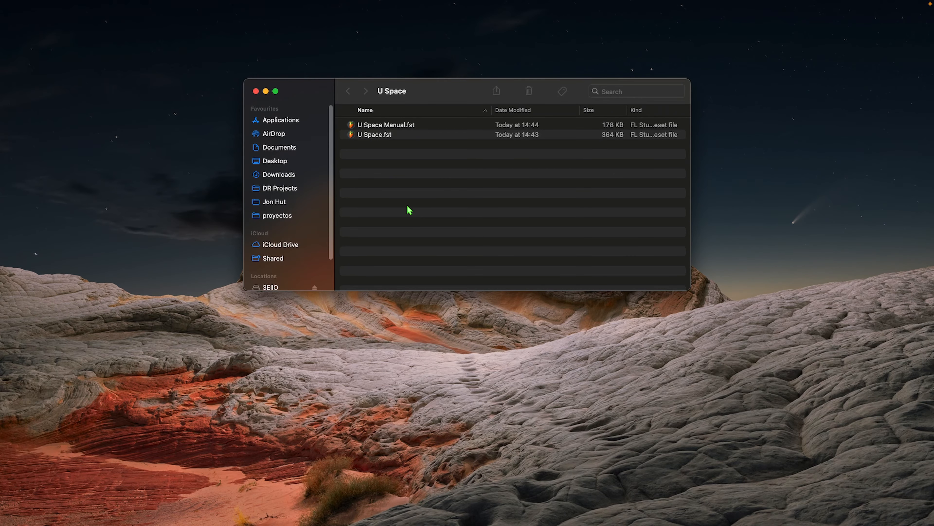
Load U Space Manual.fst from the U Space folder, review its MAIN and REVERB explanations, and close the plugin window
{"action": "double_click", "coordinate": [376, 127]}
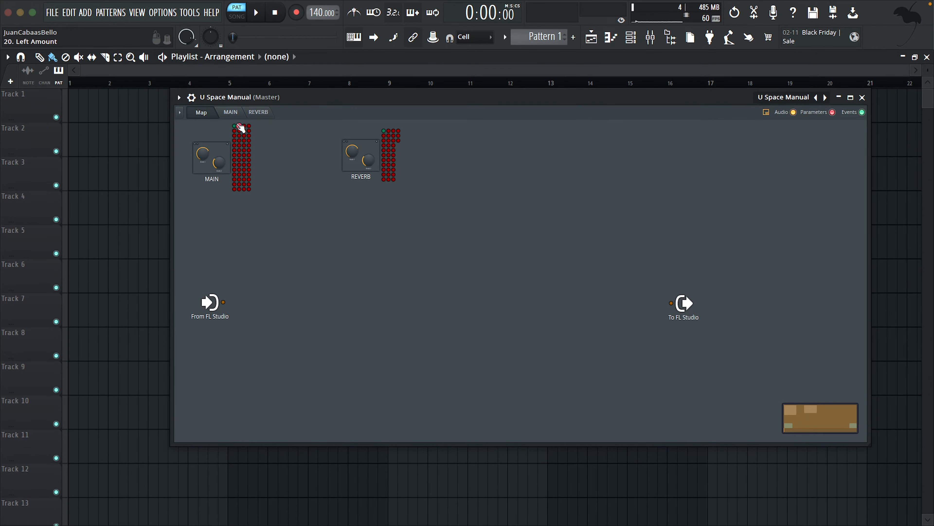
{"action": "left_click", "coordinate": [238, 114]}
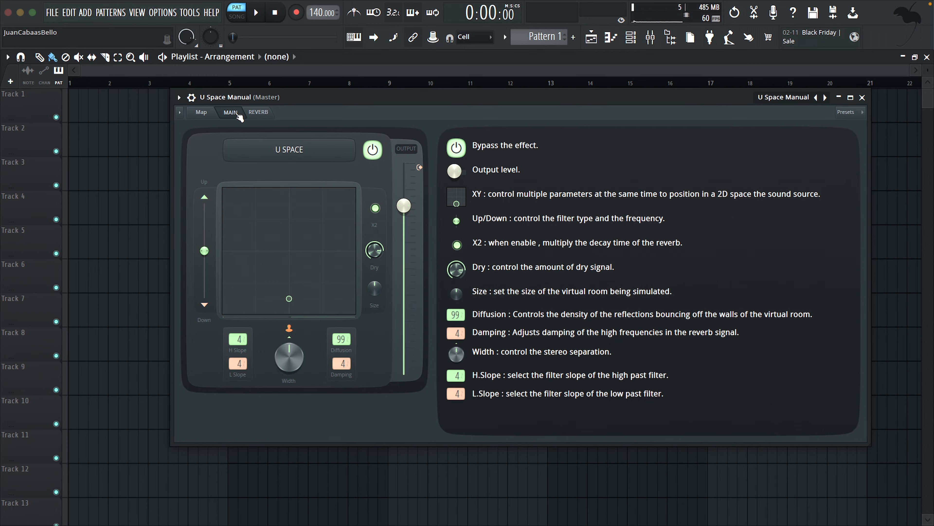
{"action": "left_click", "coordinate": [265, 115]}
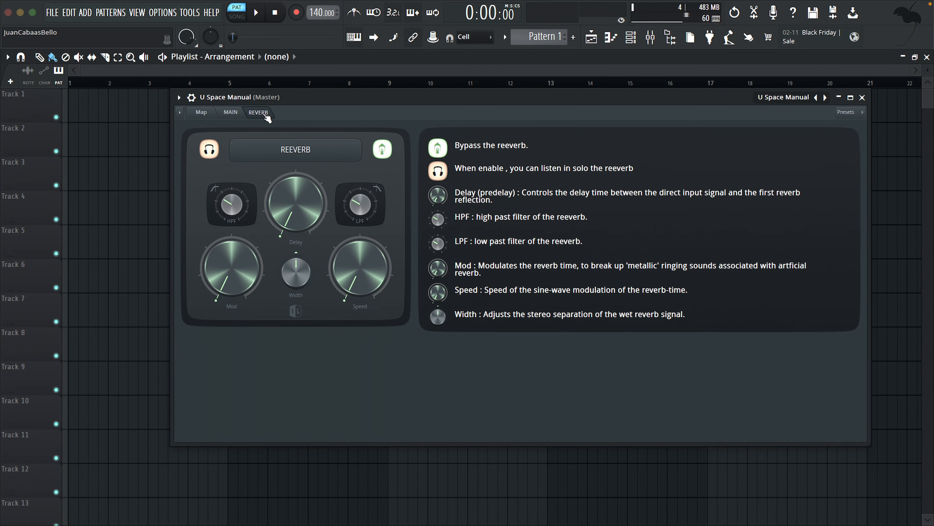
{"action": "key", "text": "Escape"}
Show the mixer and load U Space from the Gain effects category into slot 3 of the Master track
{"action": "key", "text": "F9"}
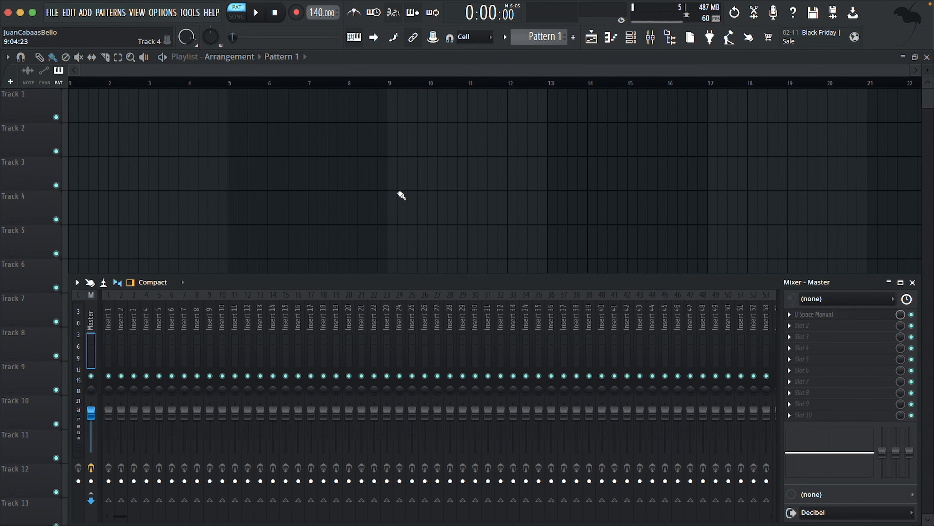
{"action": "left_click", "coordinate": [795, 338]}
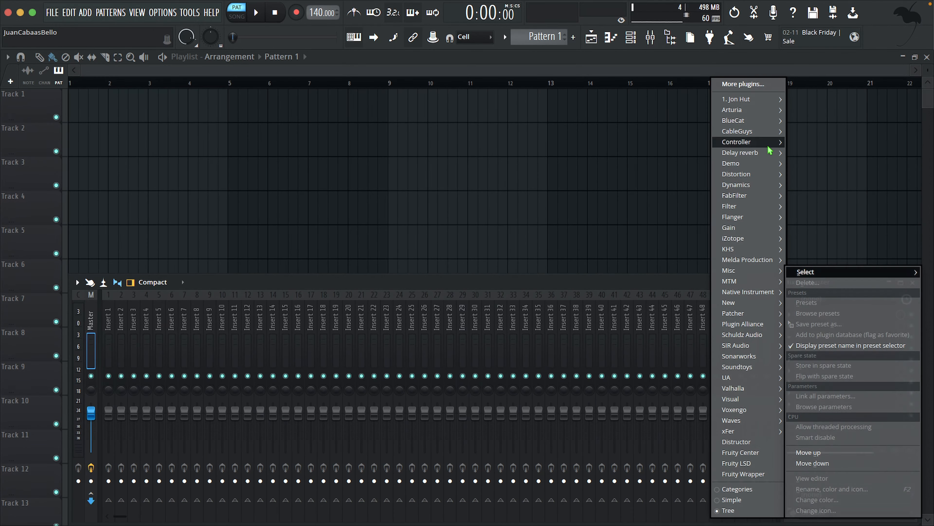
{"action": "mouse_move", "coordinate": [751, 187]}
{"action": "mouse_move", "coordinate": [751, 225]}
{"action": "left_click", "coordinate": [636, 294]}
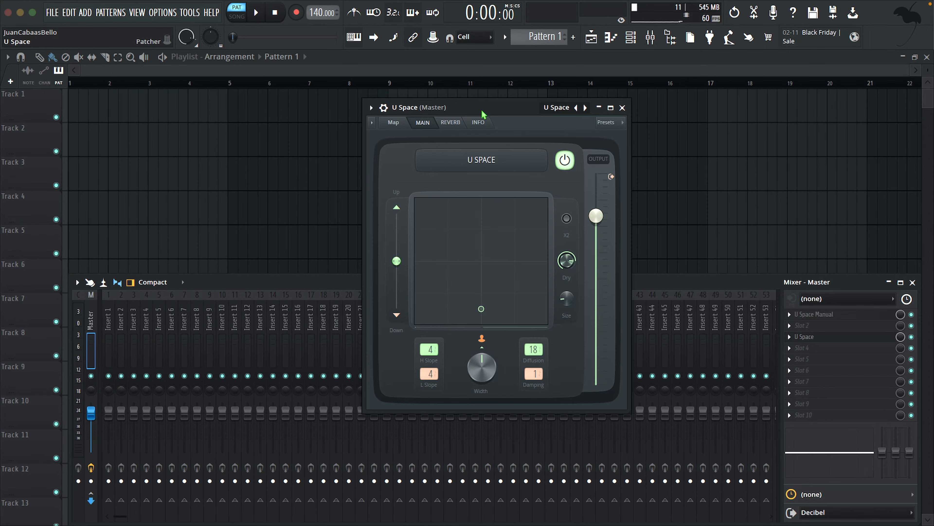
Show U Space's Map of internal modules and open the MANUAL module
{"action": "left_click", "coordinate": [393, 123]}
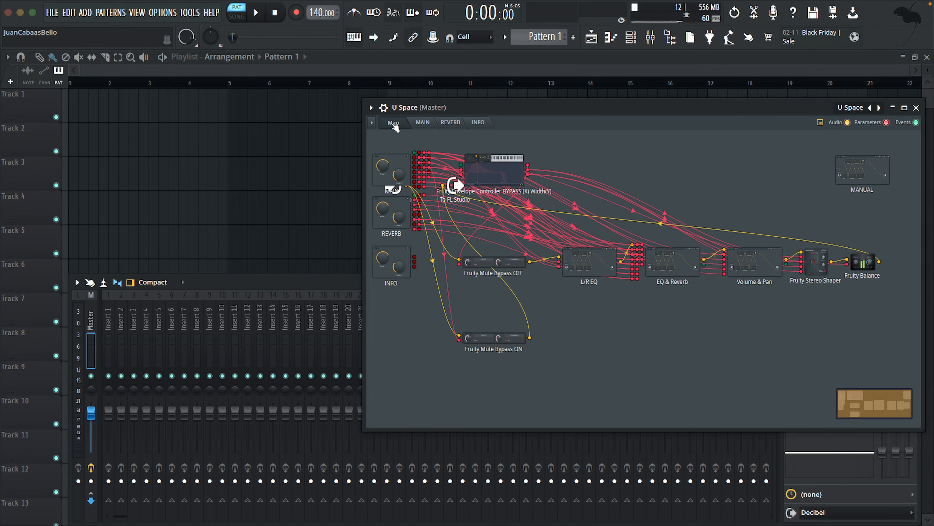
{"action": "double_click", "coordinate": [875, 170]}
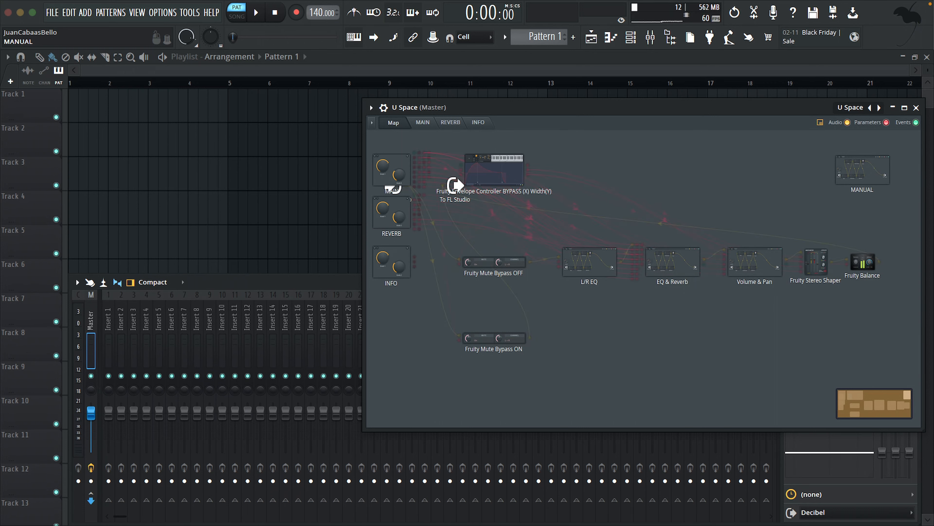